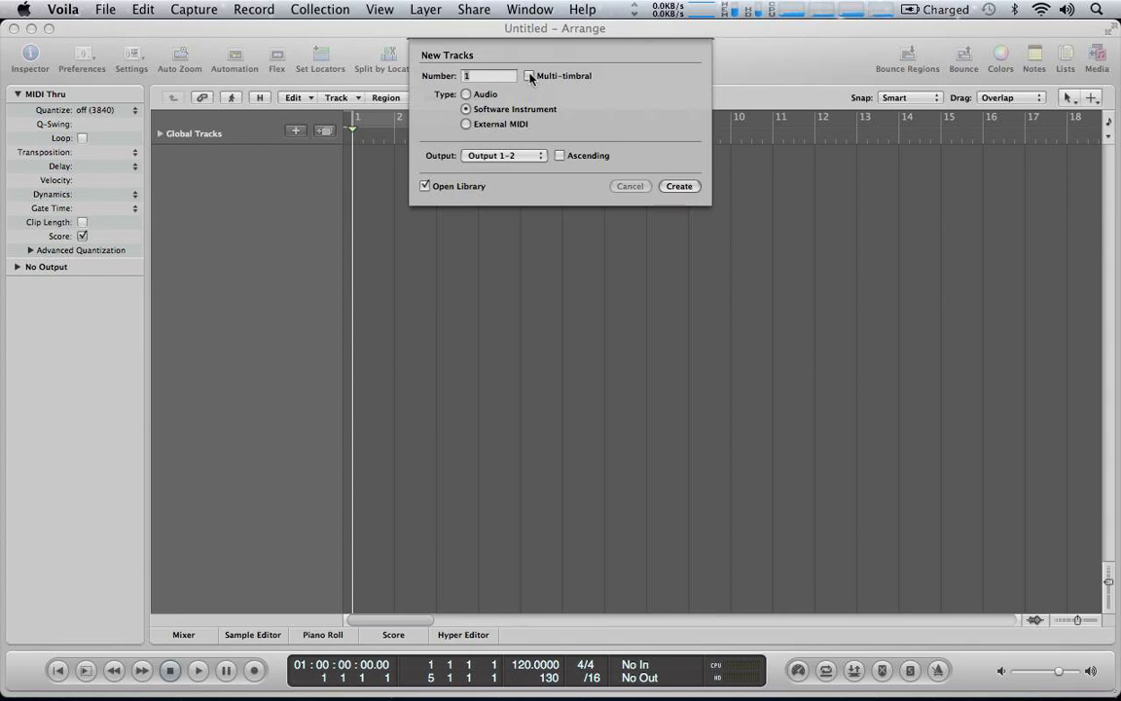
Step: Tick Multi-timbral and set the new software instrument track count to 8
left_click(479, 79)
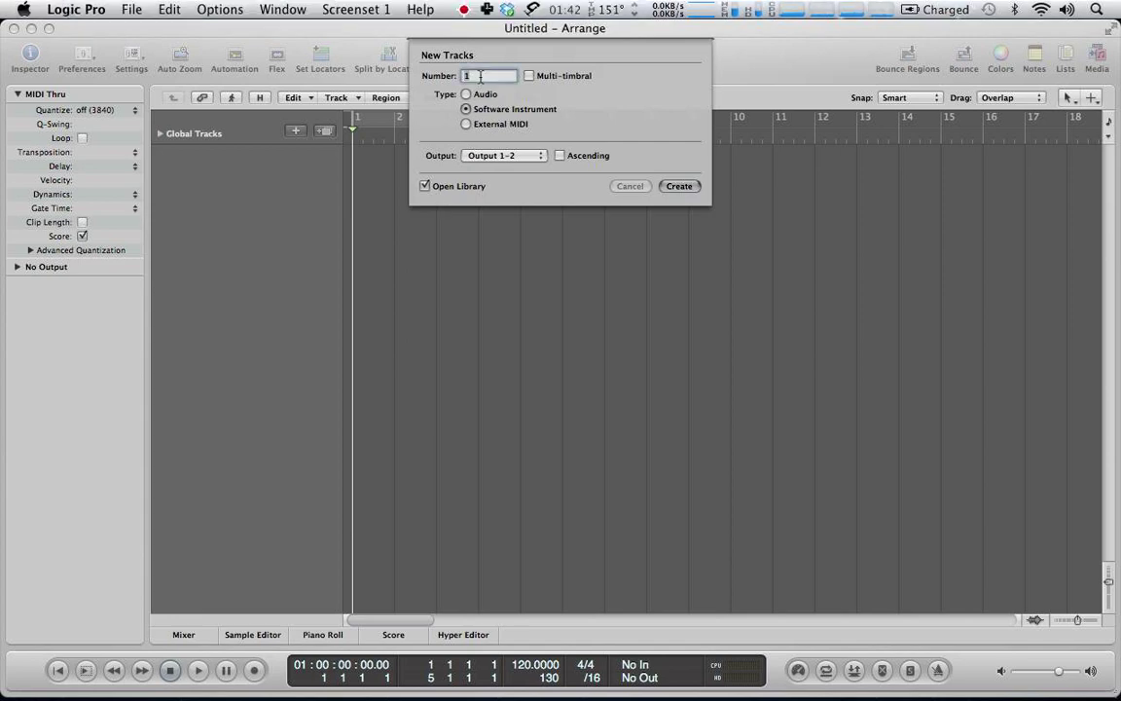
left_click(528, 75)
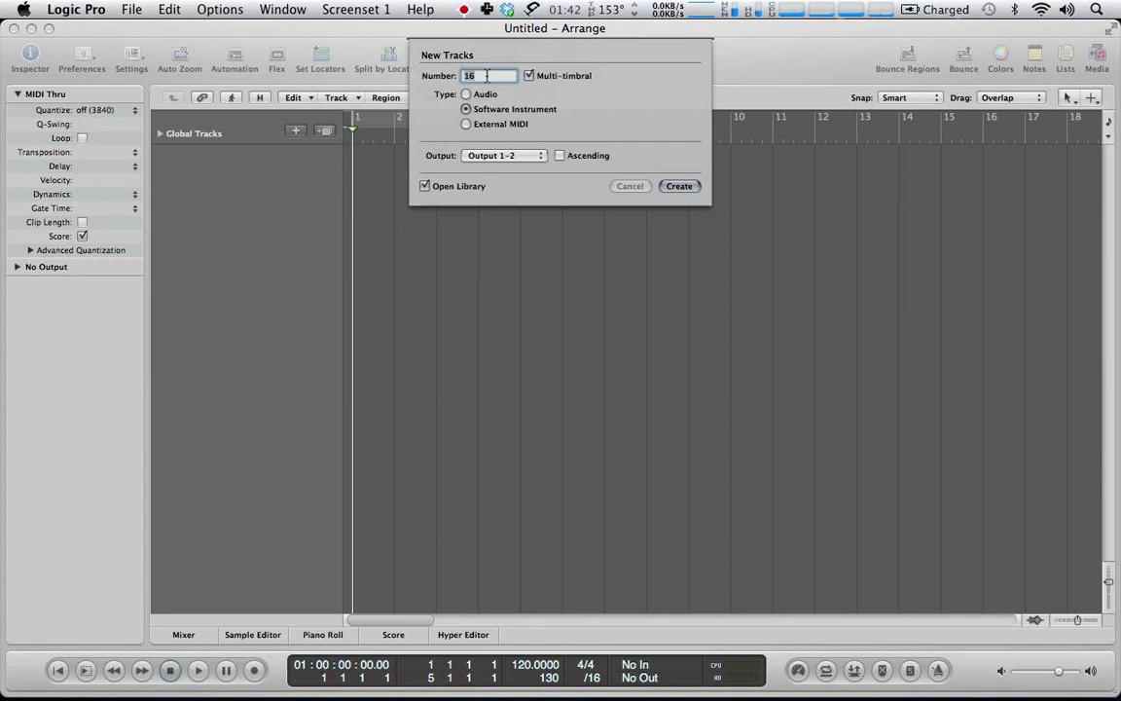
type("8")
Step: Create the eight tracks and load Stylus RMX Multi Output (8xStereo) into the instrument slot
left_click(678, 186)
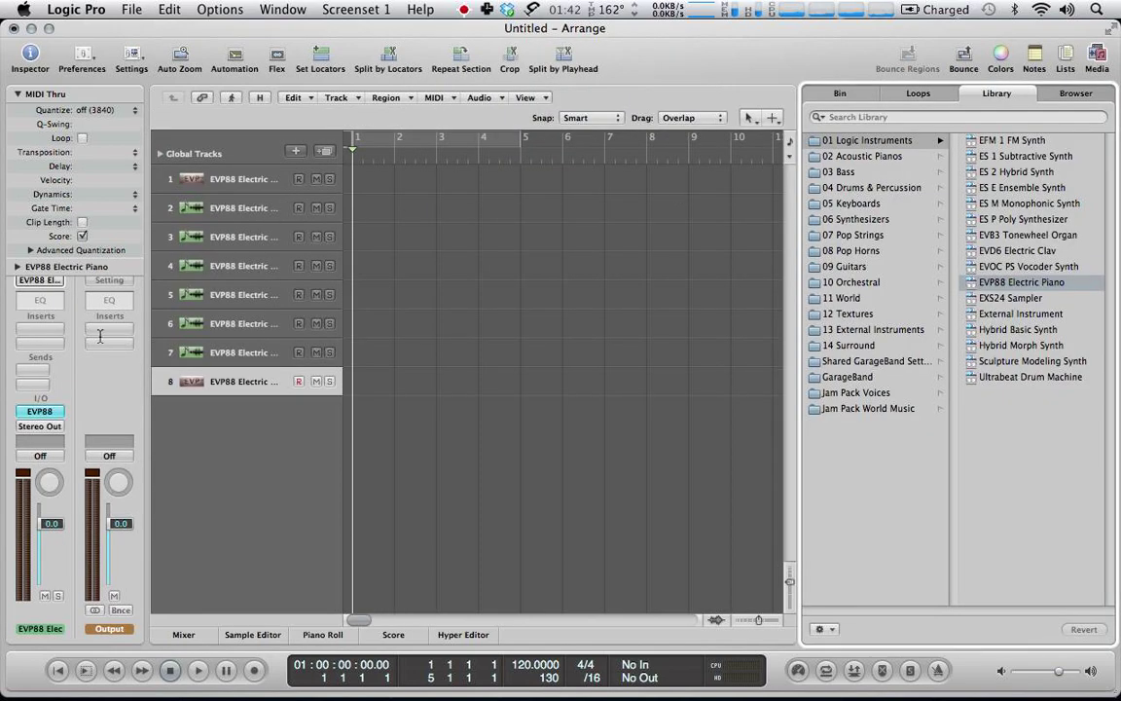
left_click(43, 414)
mouse_move(117, 667)
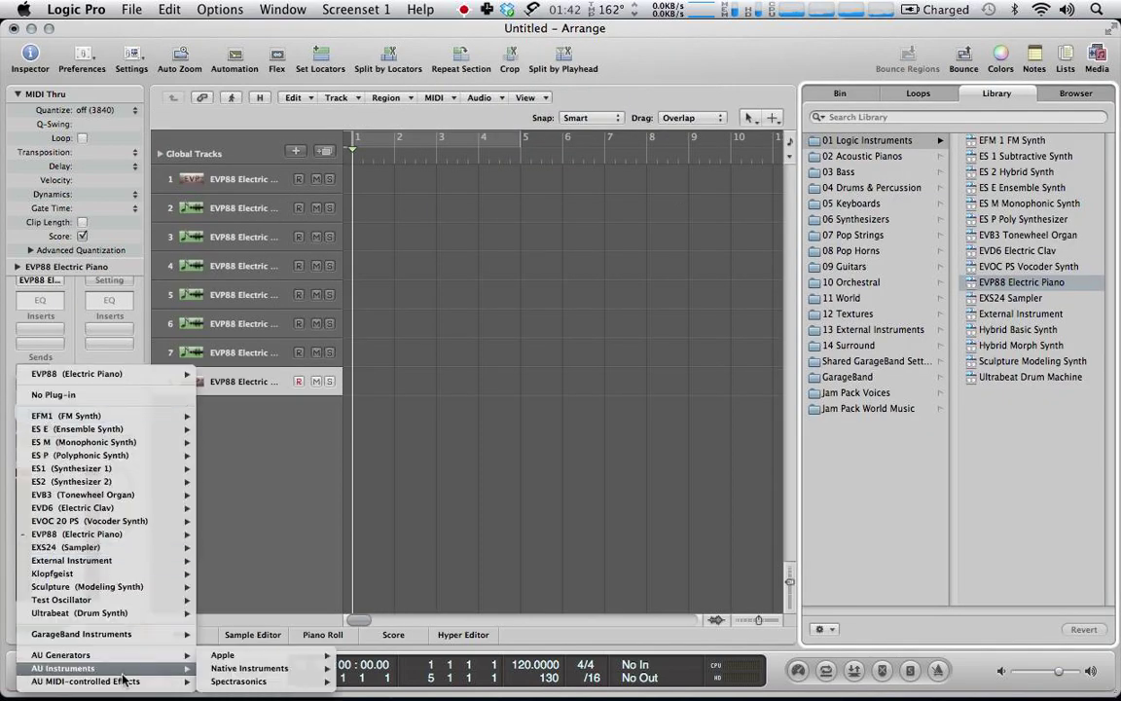
mouse_move(243, 680)
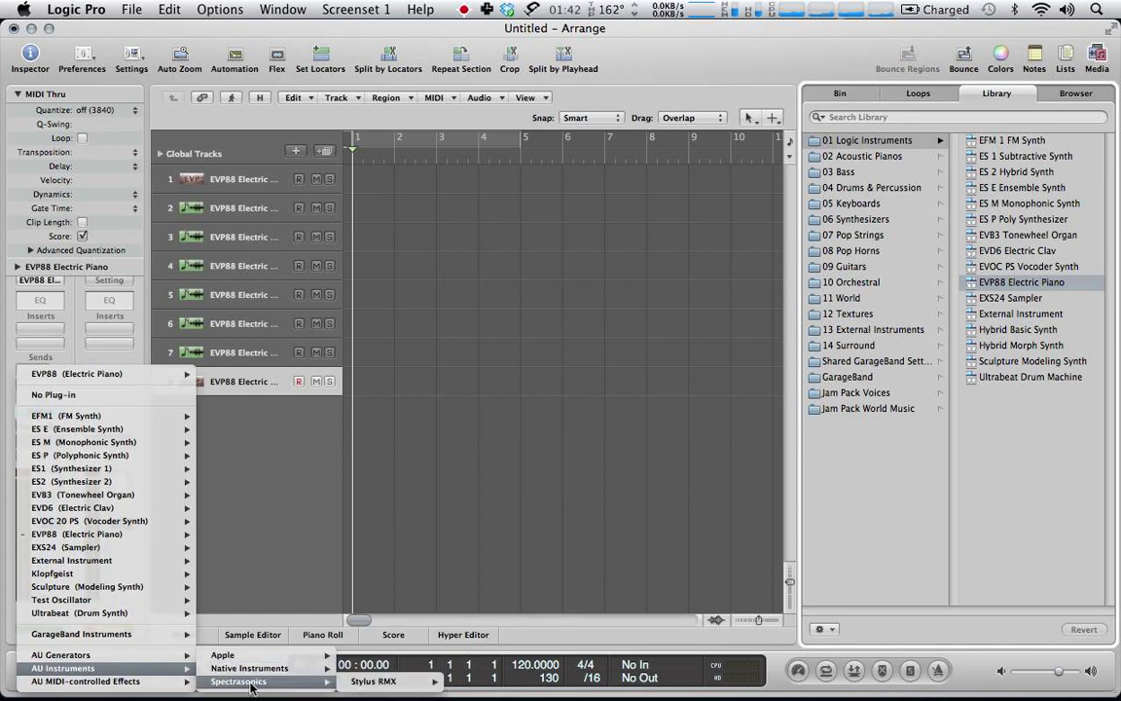
mouse_move(404, 681)
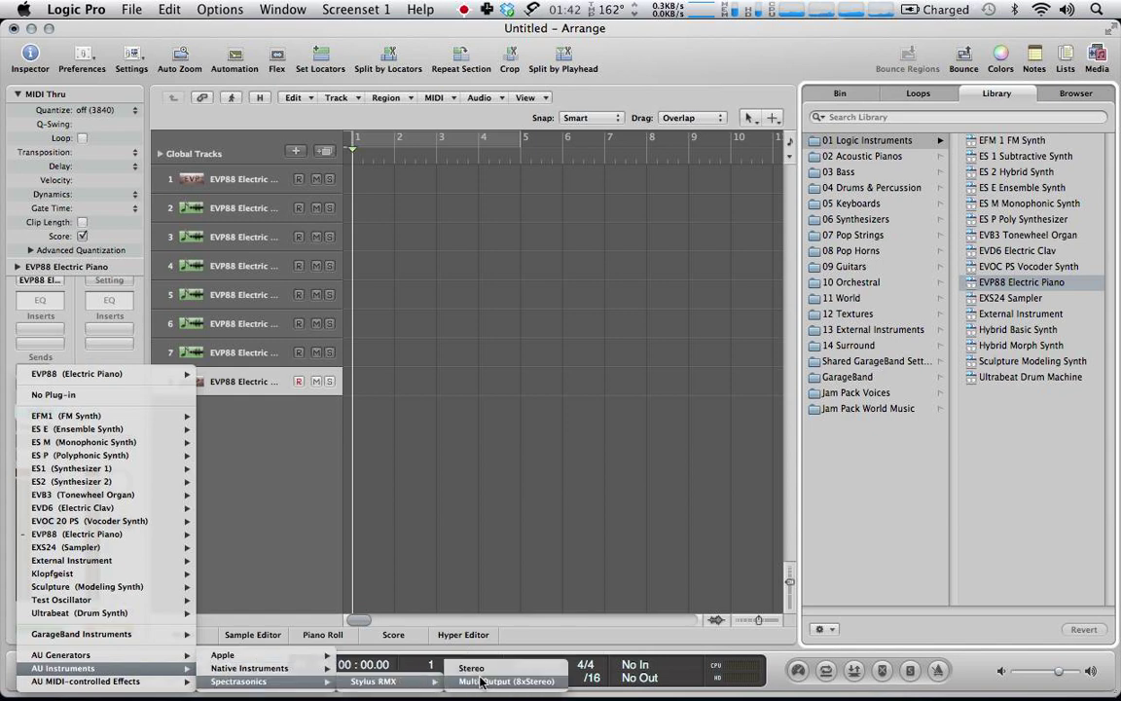
left_click(545, 684)
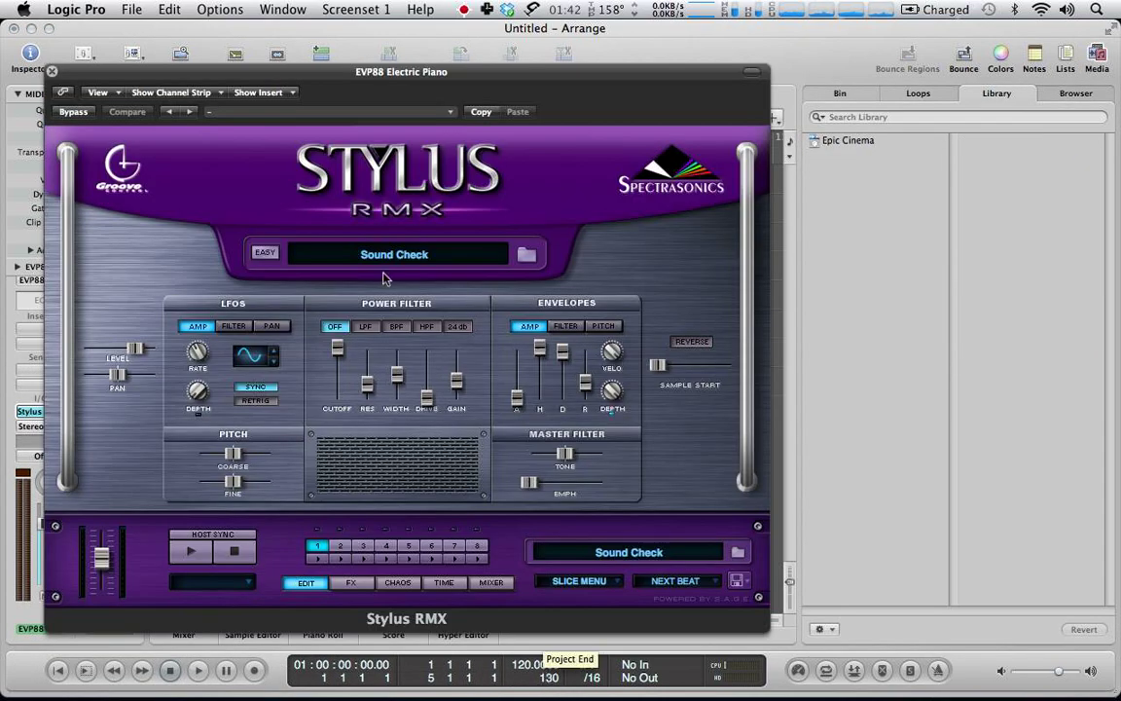
left_click_drag(300, 74, 661, 6)
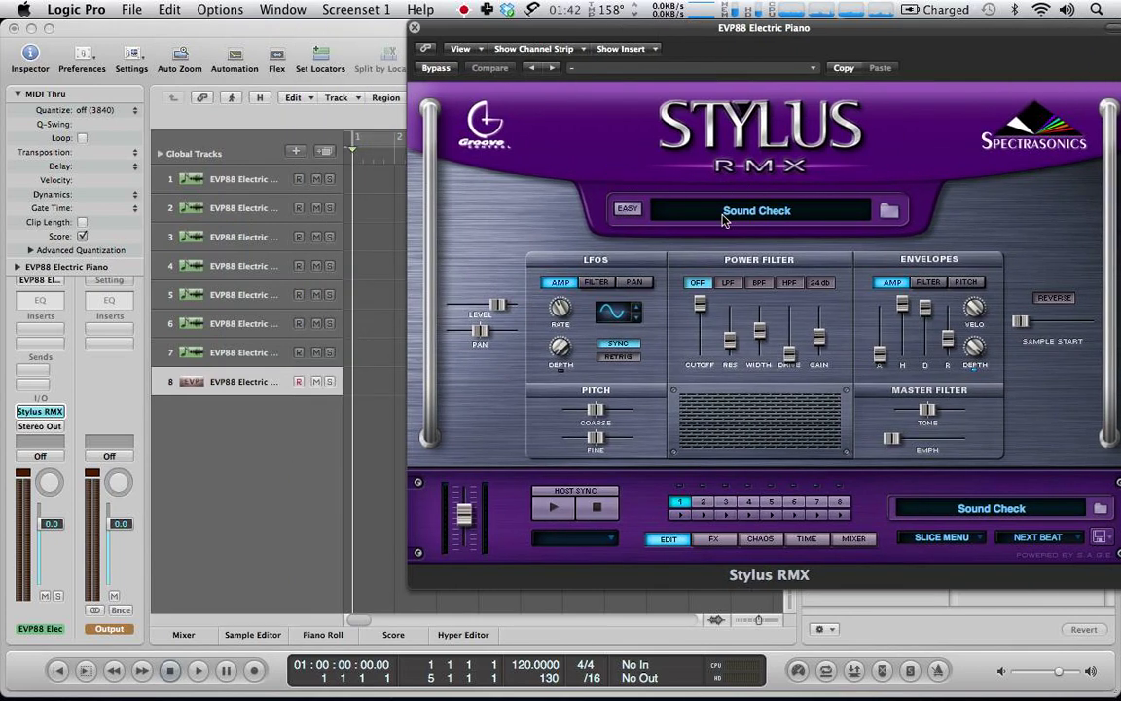
Step: Show the Stylus RMX part mixer and load the Liquid Grooves 080-Nature Boy multi
left_click(853, 538)
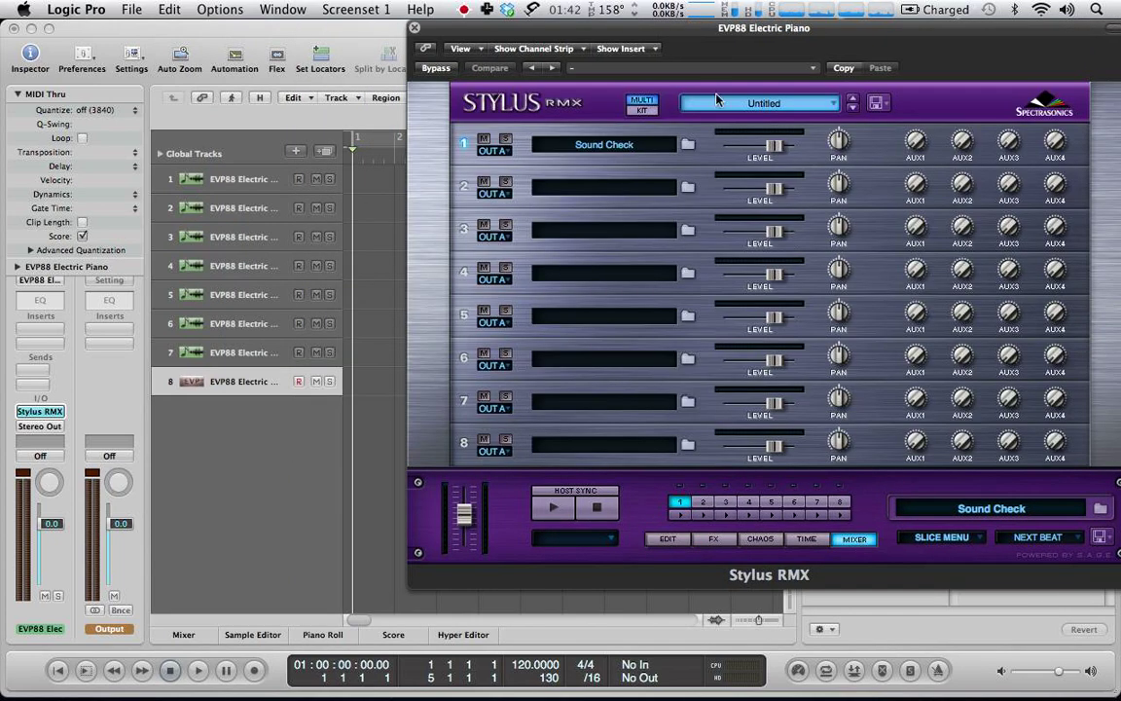
left_click(832, 103)
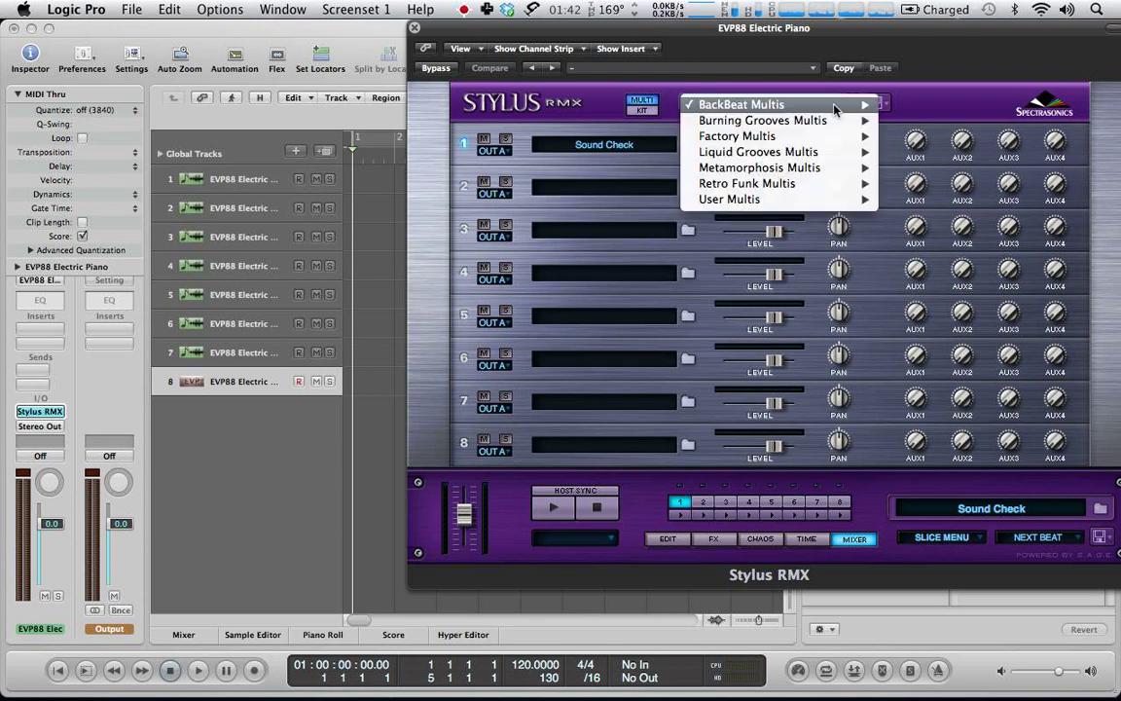
mouse_move(818, 123)
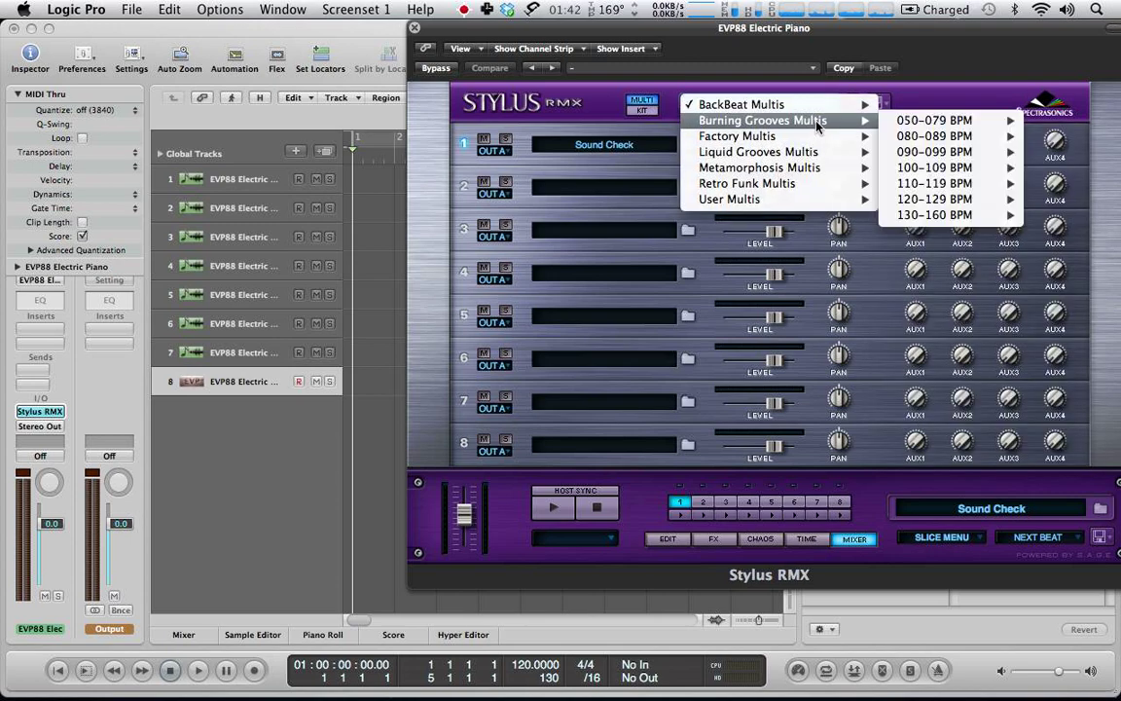
mouse_move(805, 155)
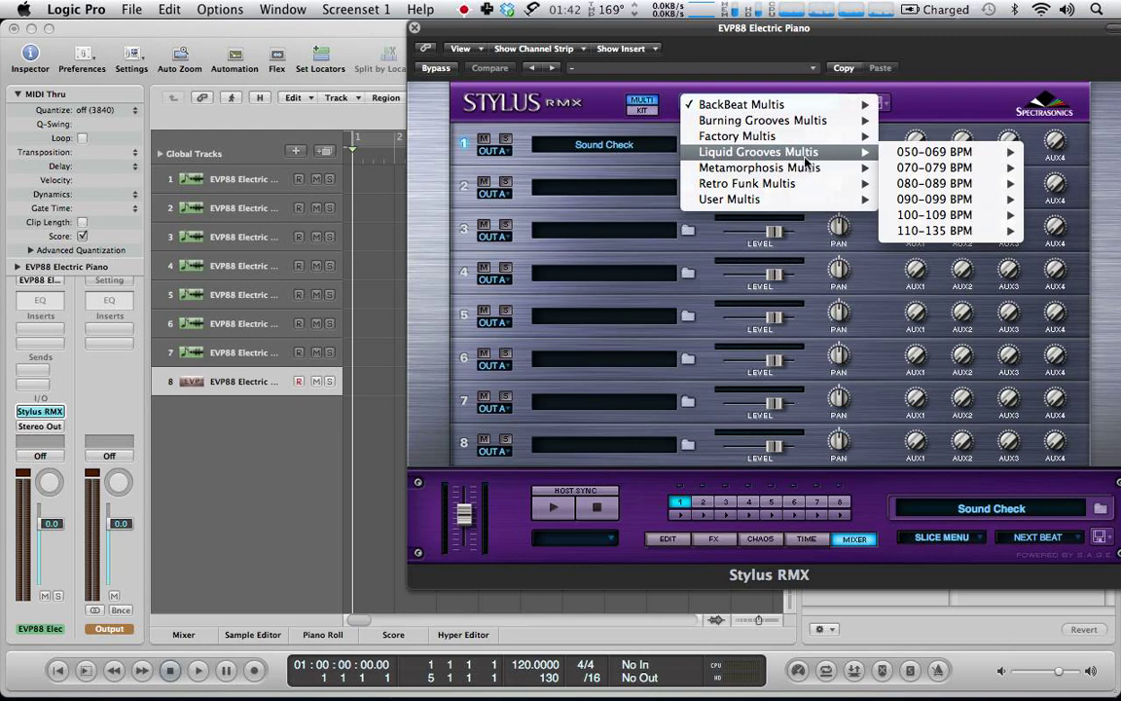
mouse_move(964, 185)
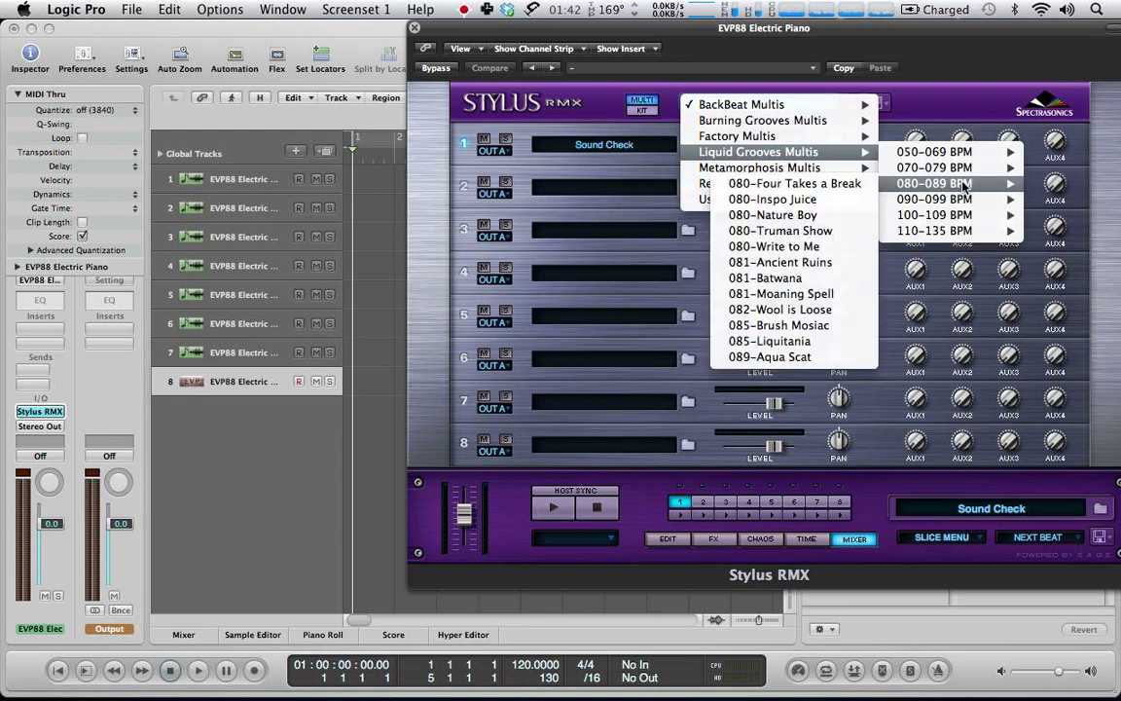
left_click(804, 216)
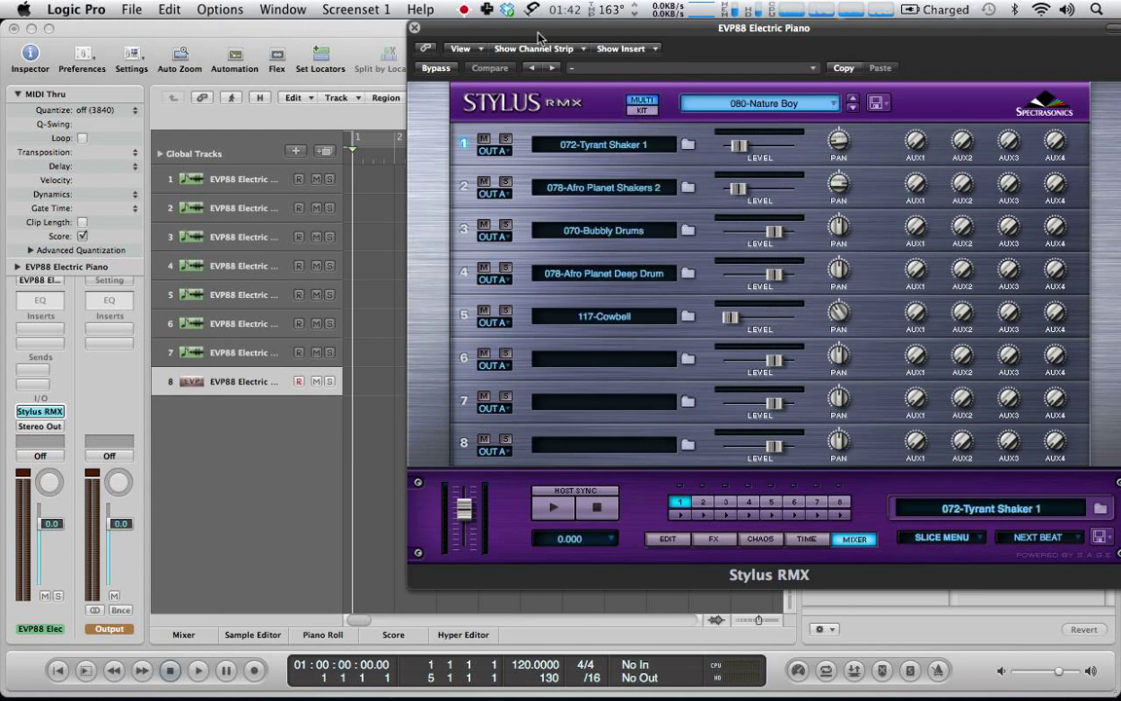
Step: Drag parts 1–4 grooves onto tracks 1–4: Tyrant Shaker 1, Afro Planet Shakers 2, Bubbly Drums, Afro Planet Deep Drum
left_click_drag(492, 32, 744, 22)
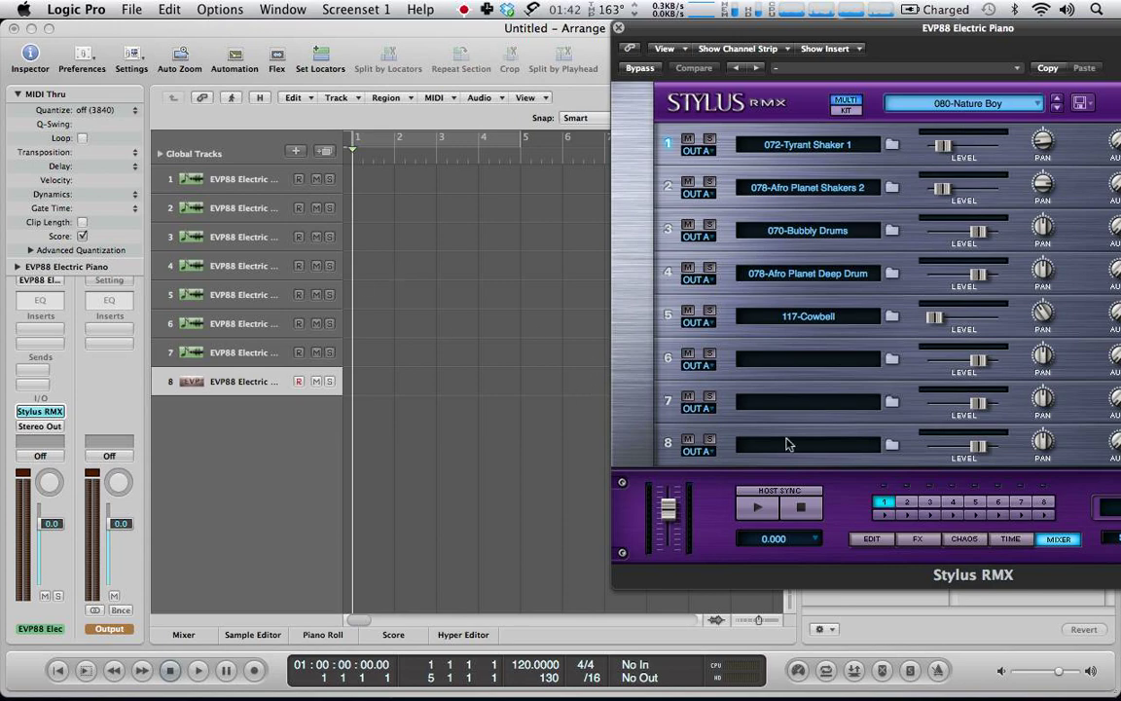
left_click(791, 148)
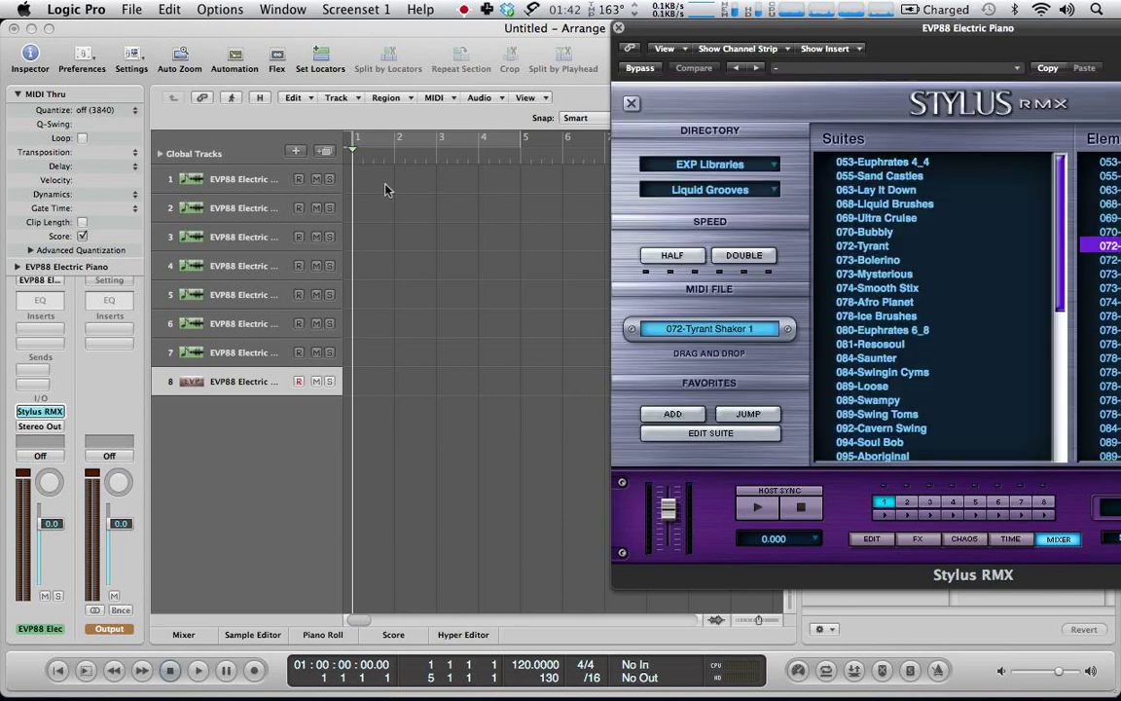
left_click_drag(682, 333, 356, 178)
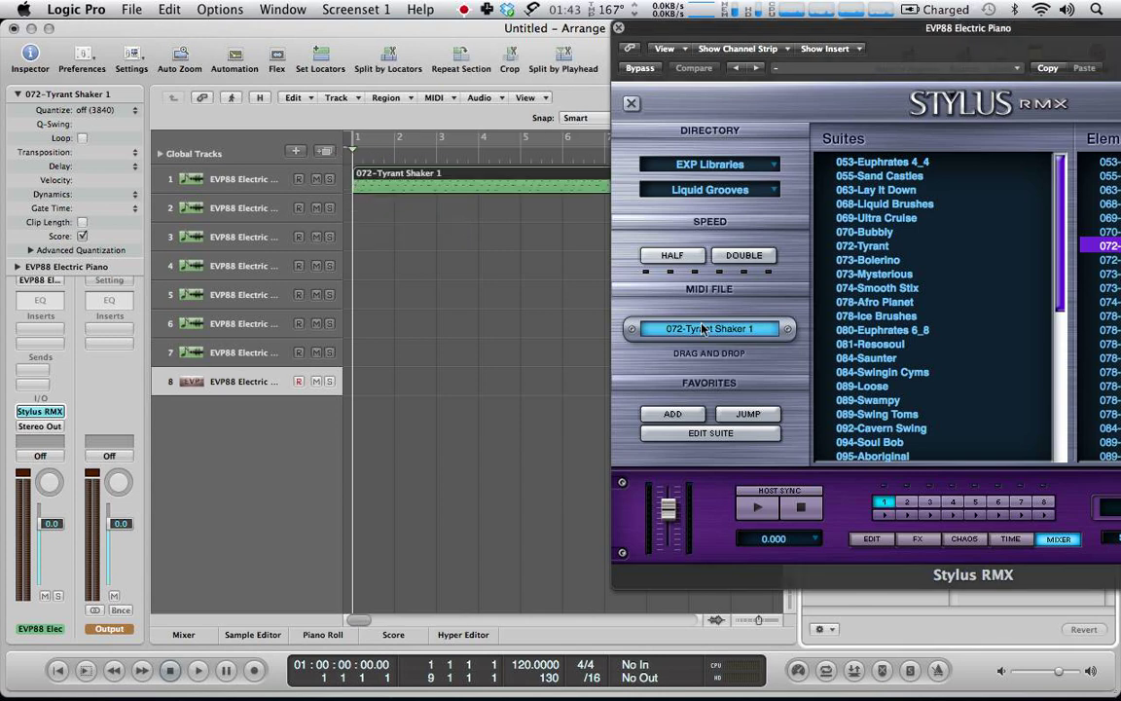
left_click(906, 502)
left_click_drag(681, 328, 354, 208)
left_click(931, 503)
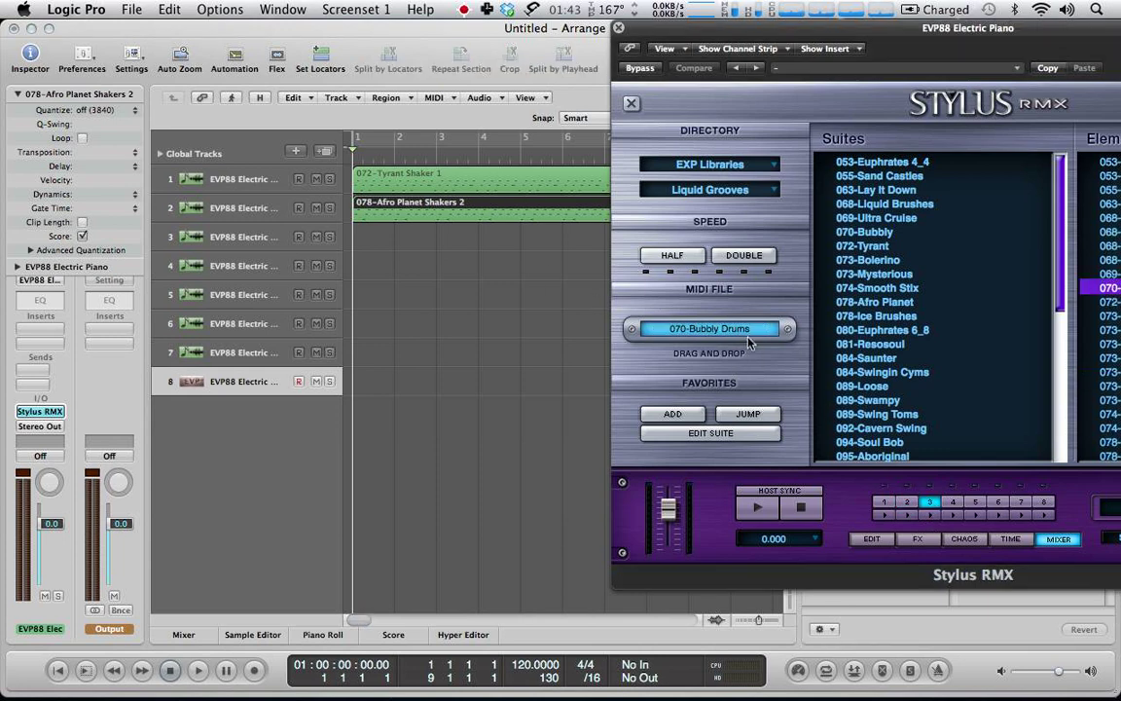
left_click_drag(745, 333, 357, 241)
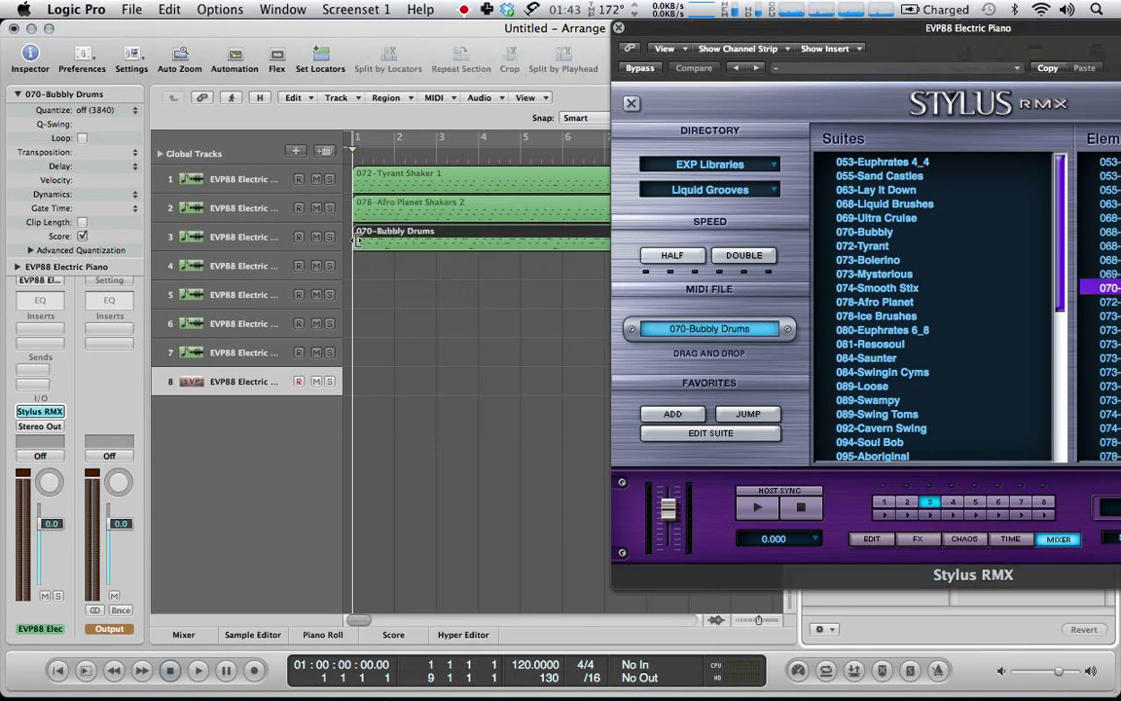
left_click(954, 503)
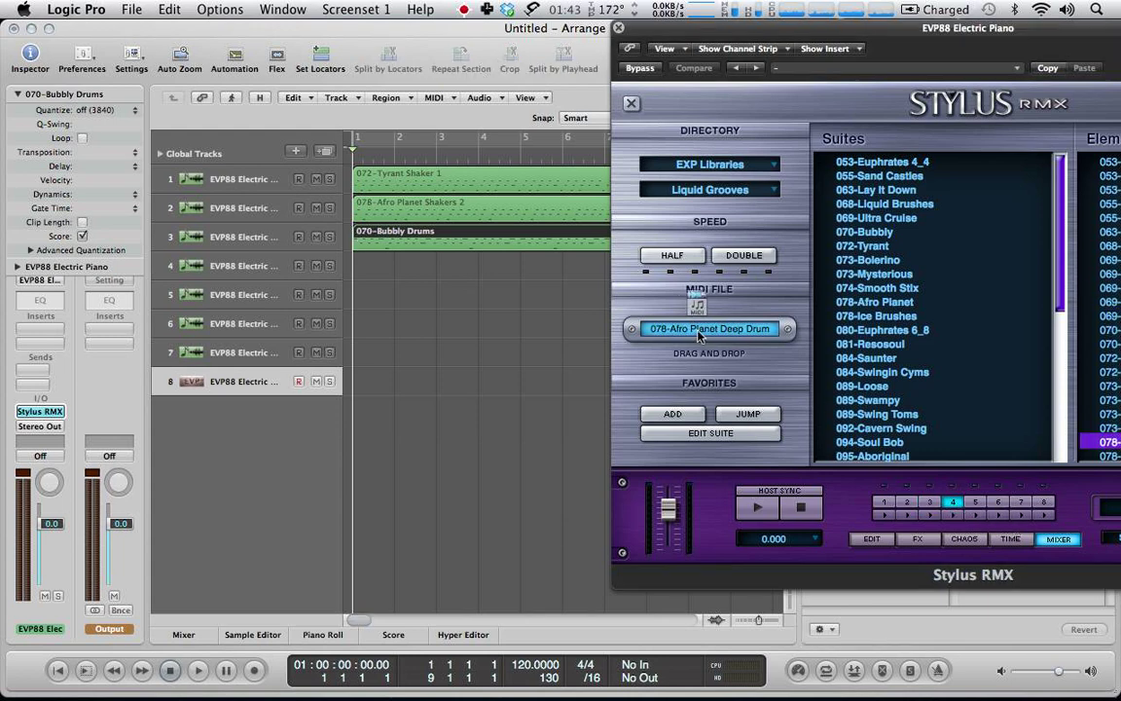
left_click_drag(631, 329, 370, 277)
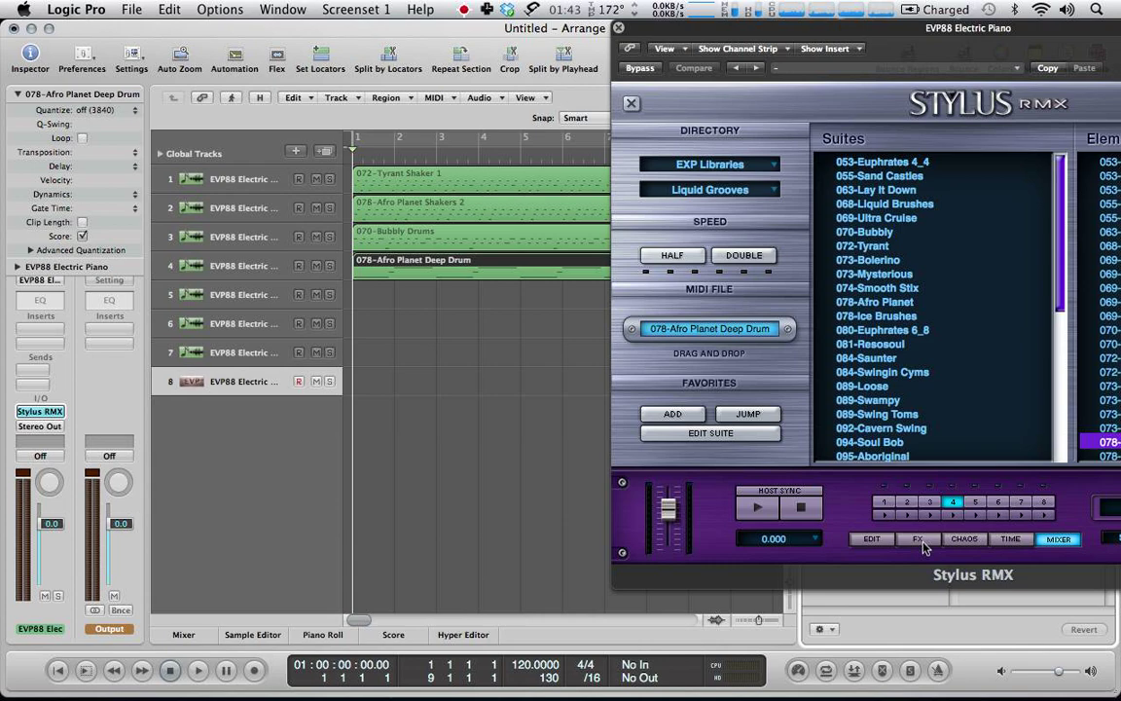
Step: Place part 5's 117-Cowbell groove on track 5, copy it further along, and play it back
left_click(1059, 539)
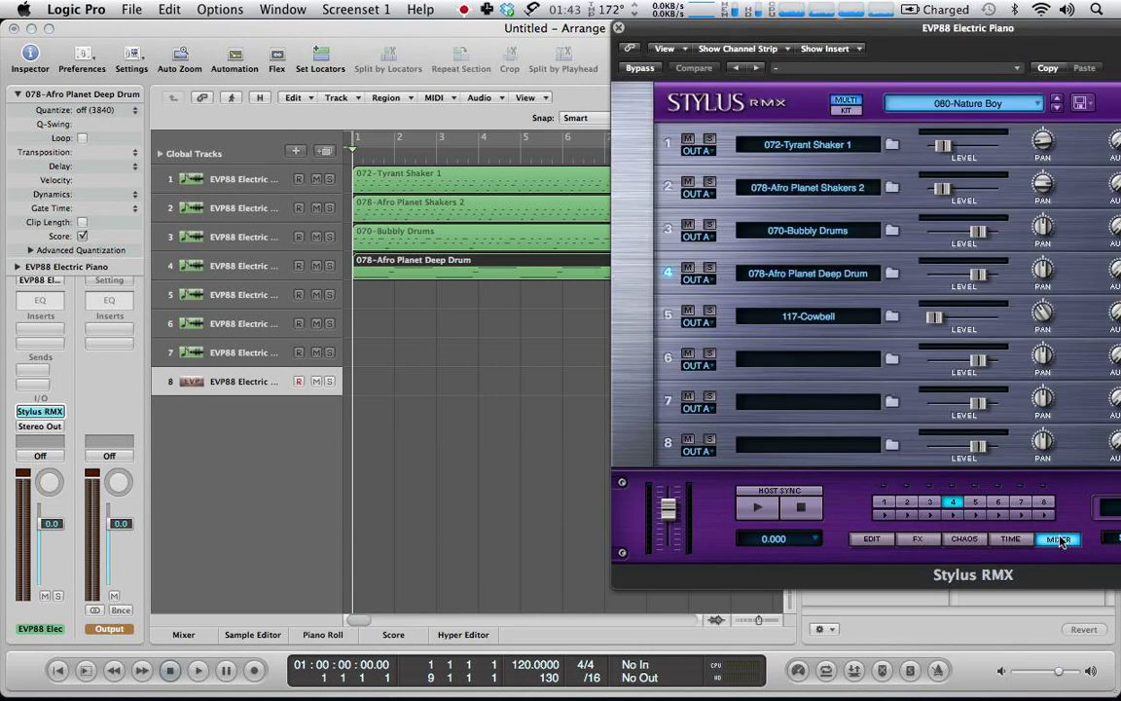
left_click(977, 503)
left_click(816, 327)
left_click_drag(762, 333, 536, 304)
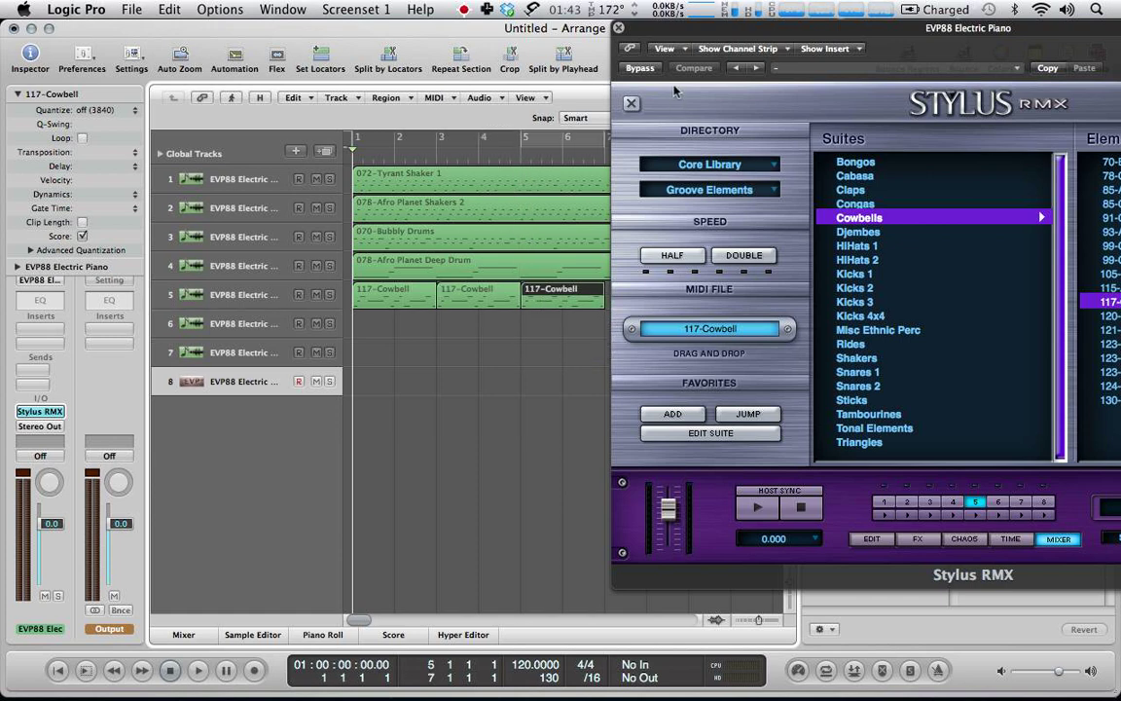
left_click_drag(669, 35, 945, 35)
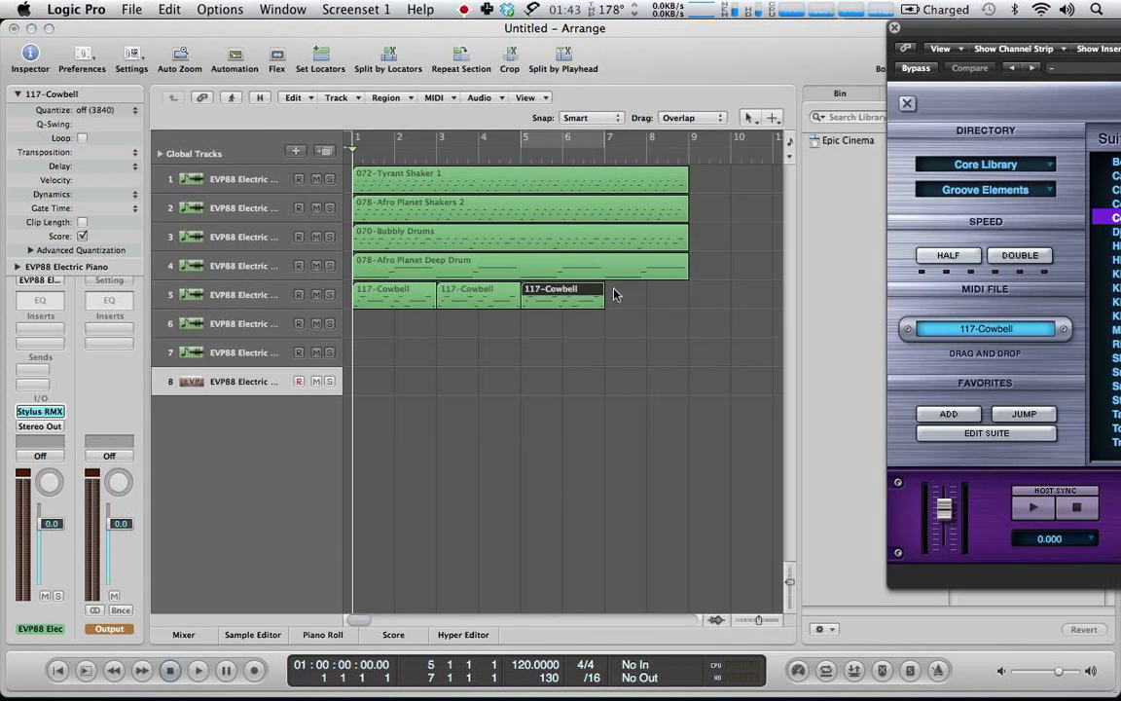
left_click_drag(570, 294, 650, 293)
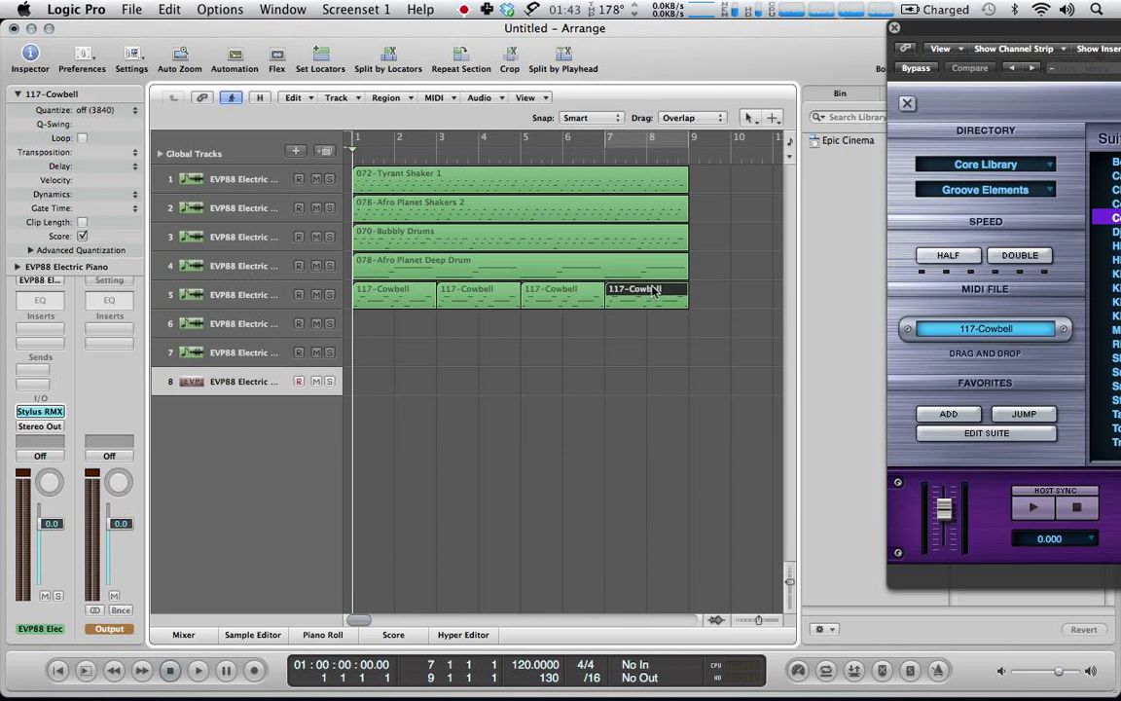
key("space")
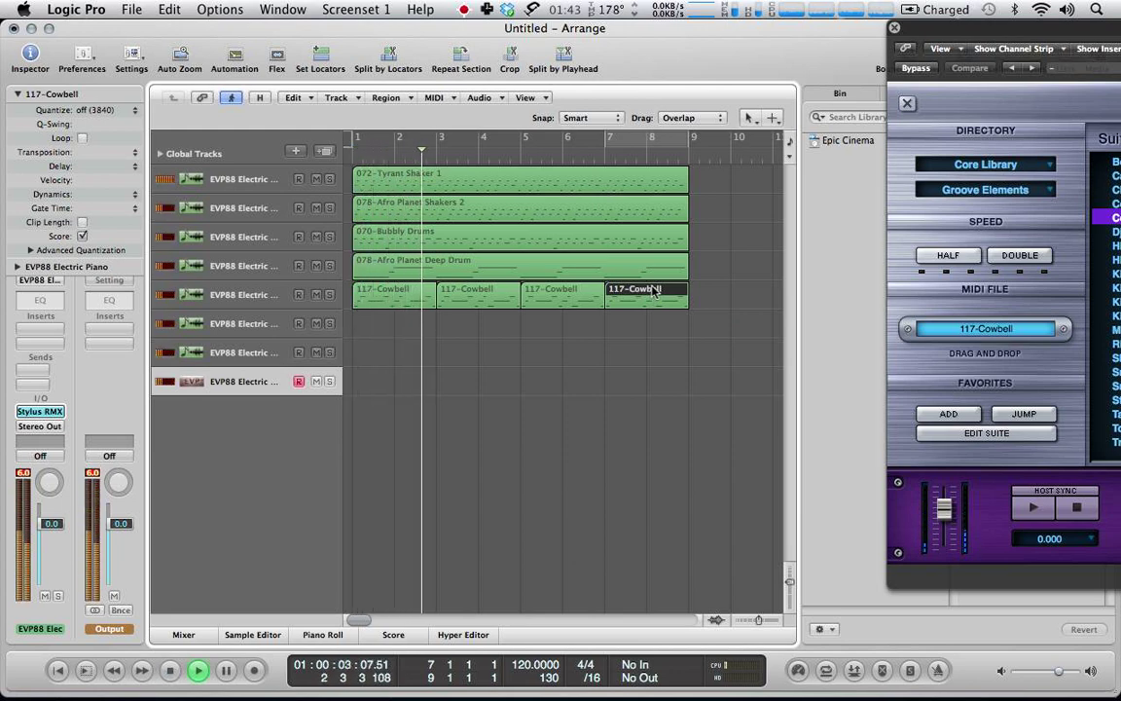
key("space")
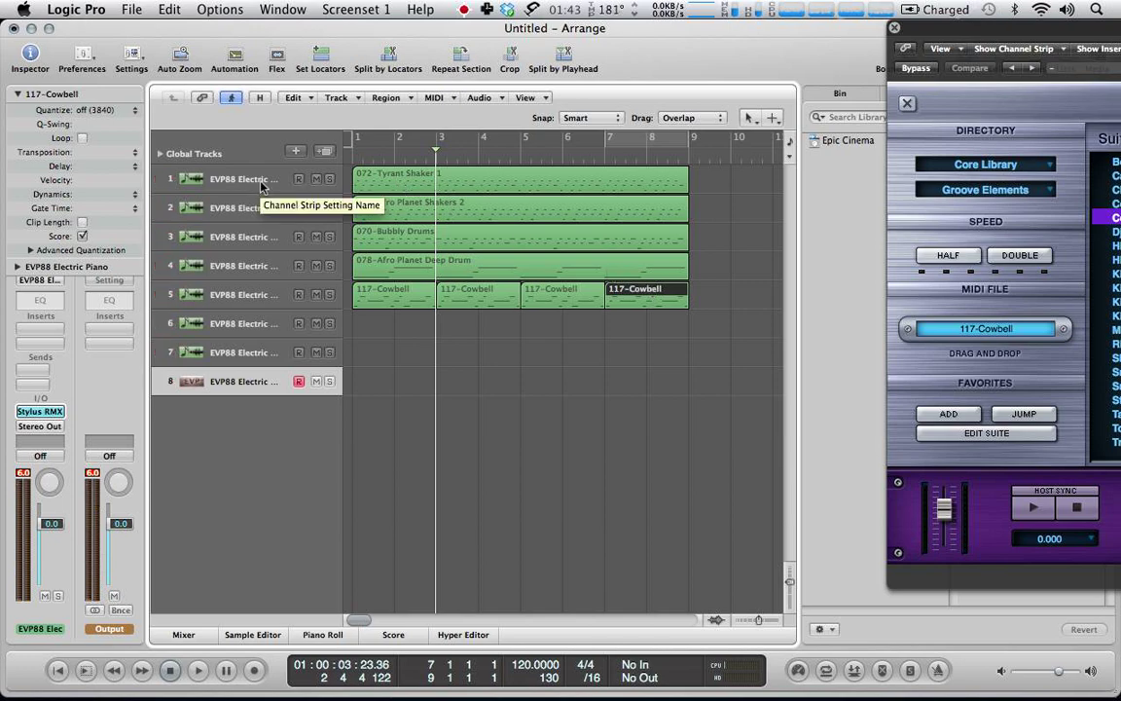
Step: Show automation lanes, set track 1's volume automation to -0.9 dB, and play back
key("a")
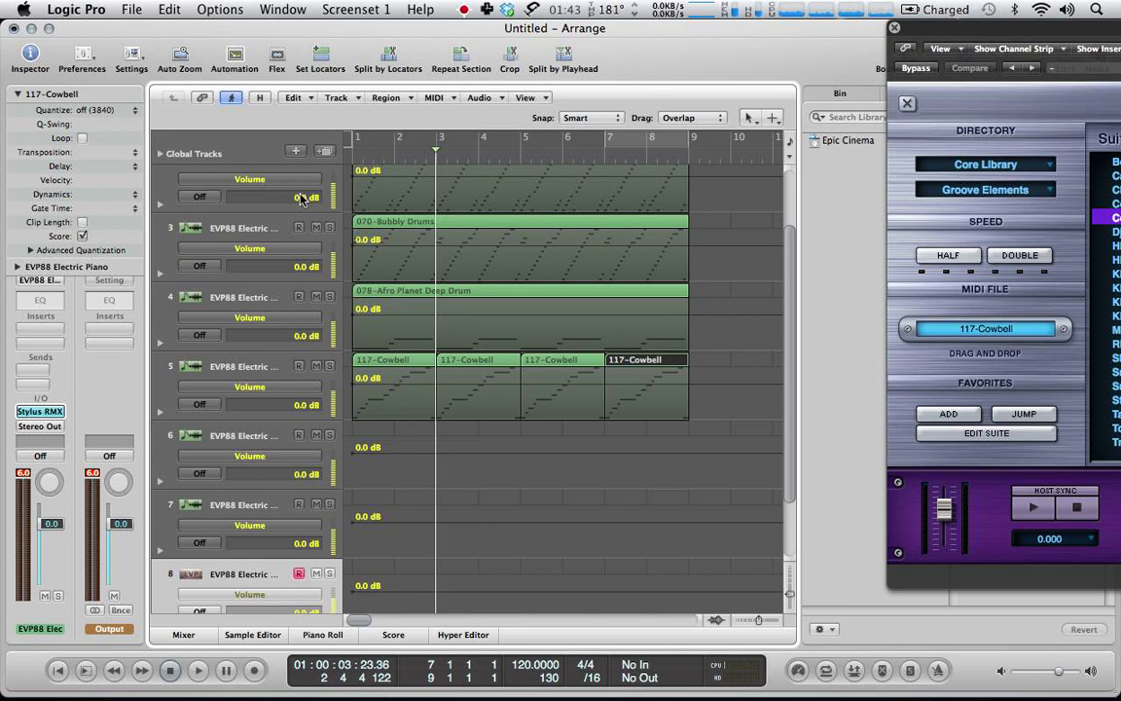
scroll(421, 255, "up", 3)
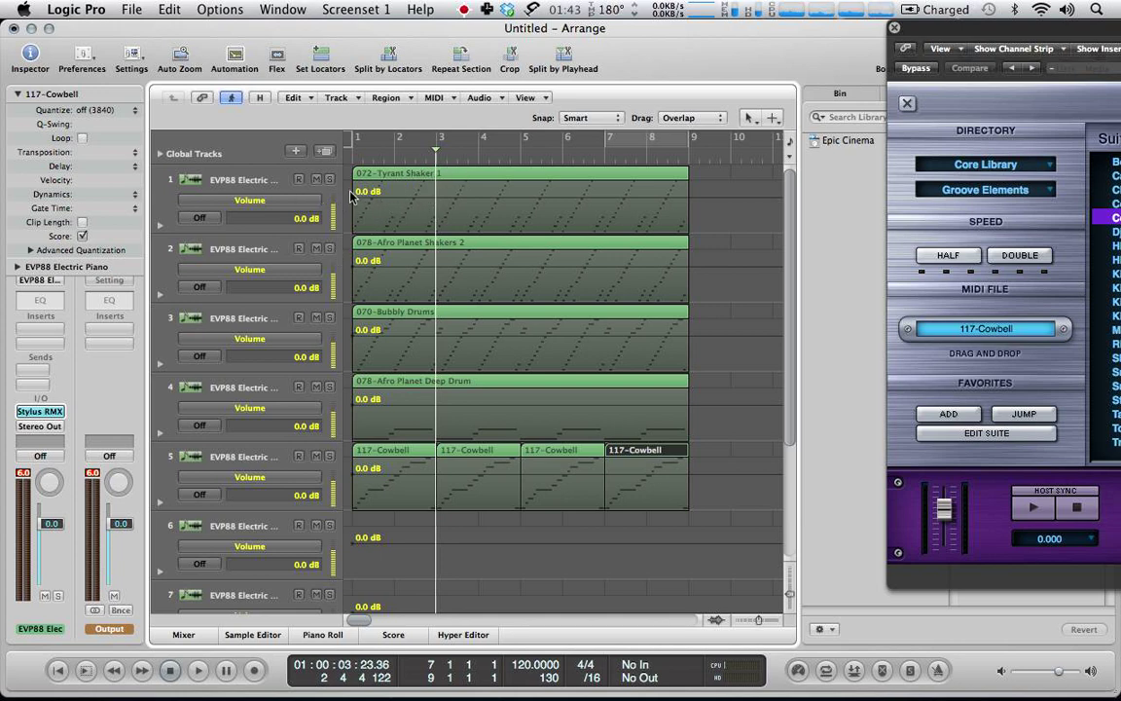
mouse_move(357, 198)
left_mouse_down()
mouse_move(358, 188)
mouse_move(357, 207)
left_mouse_up()
left_click(435, 139)
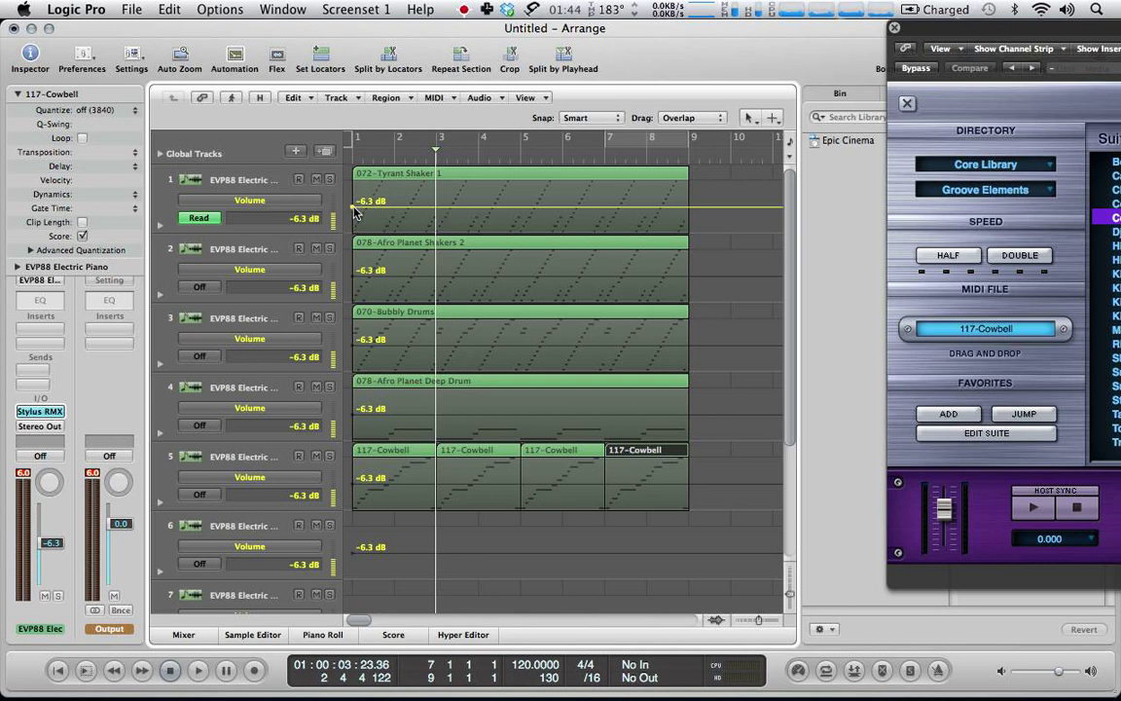
left_click_drag(355, 209, 353, 198)
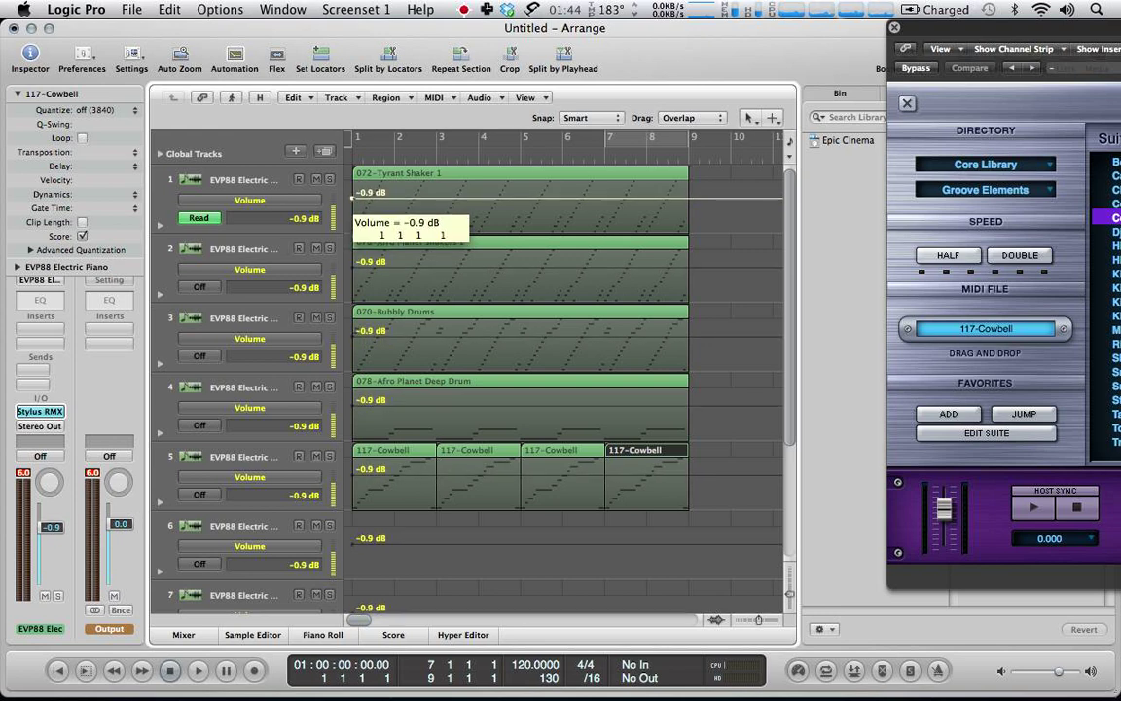
key("space")
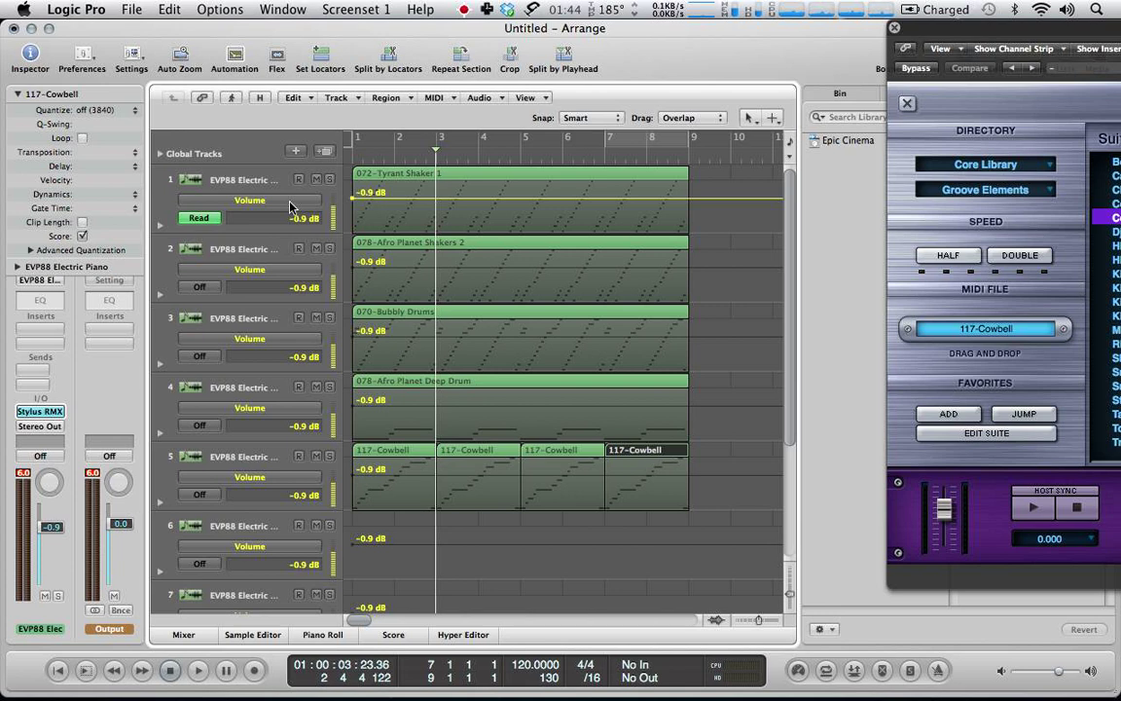
Step: Switch track 1's automation lane from Volume to Stylus RMX Pt1Level
left_click(256, 202)
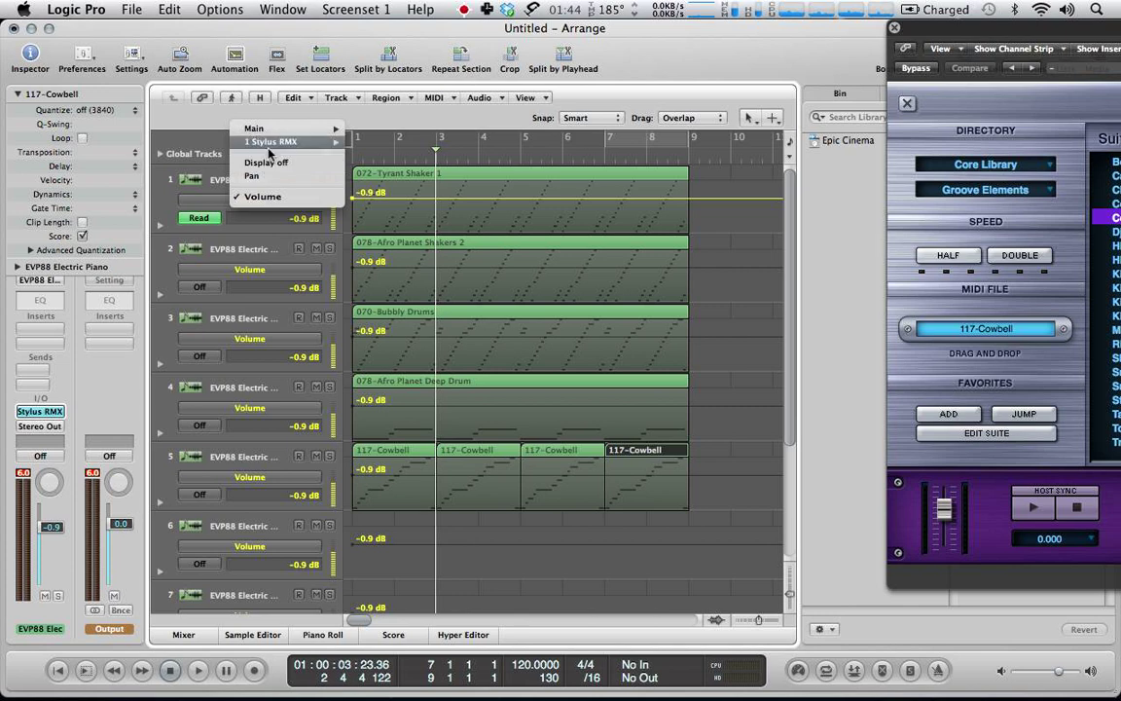
mouse_move(269, 148)
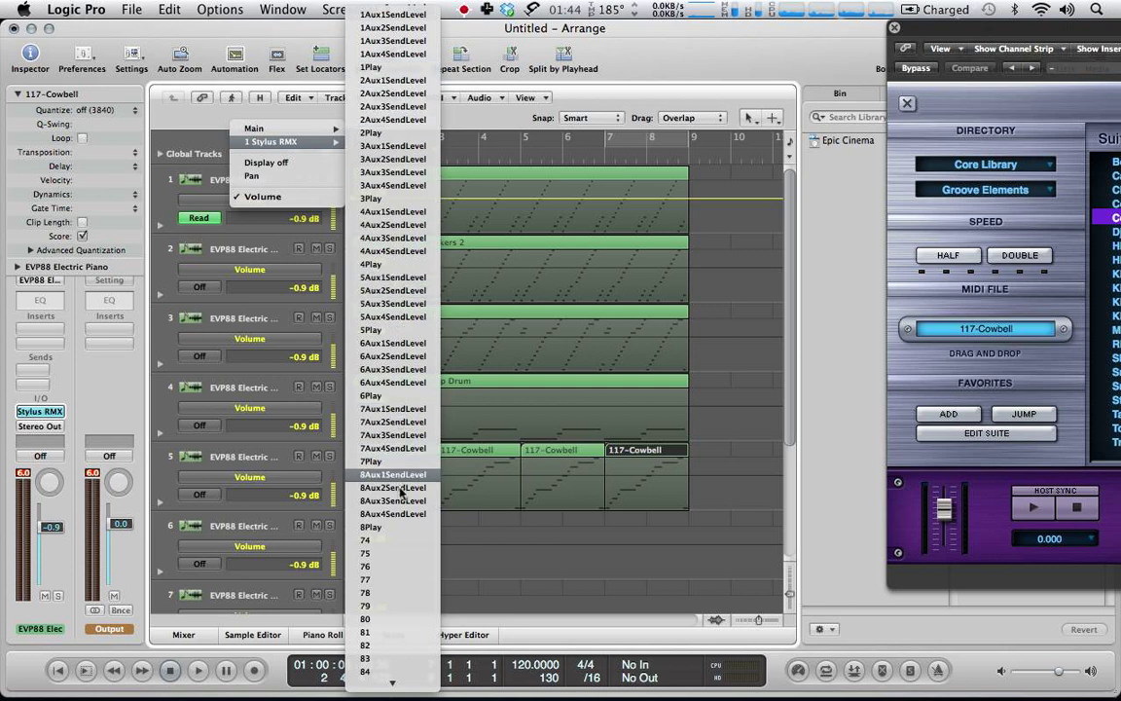
mouse_move(390, 693)
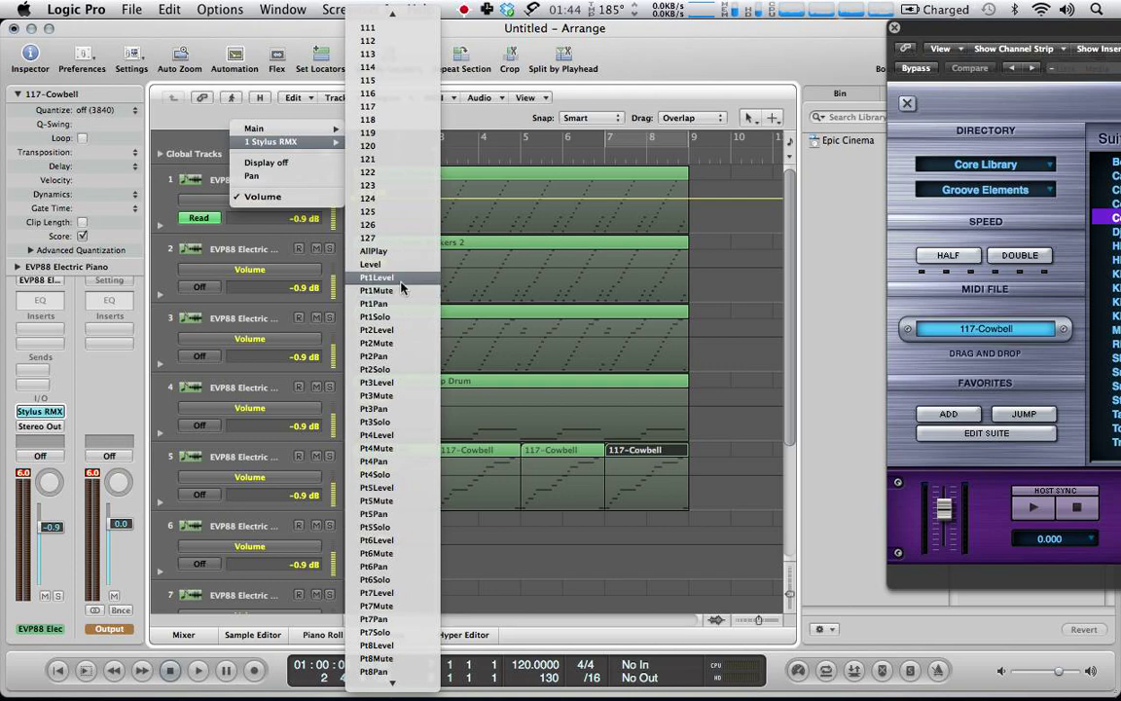
left_click(400, 281)
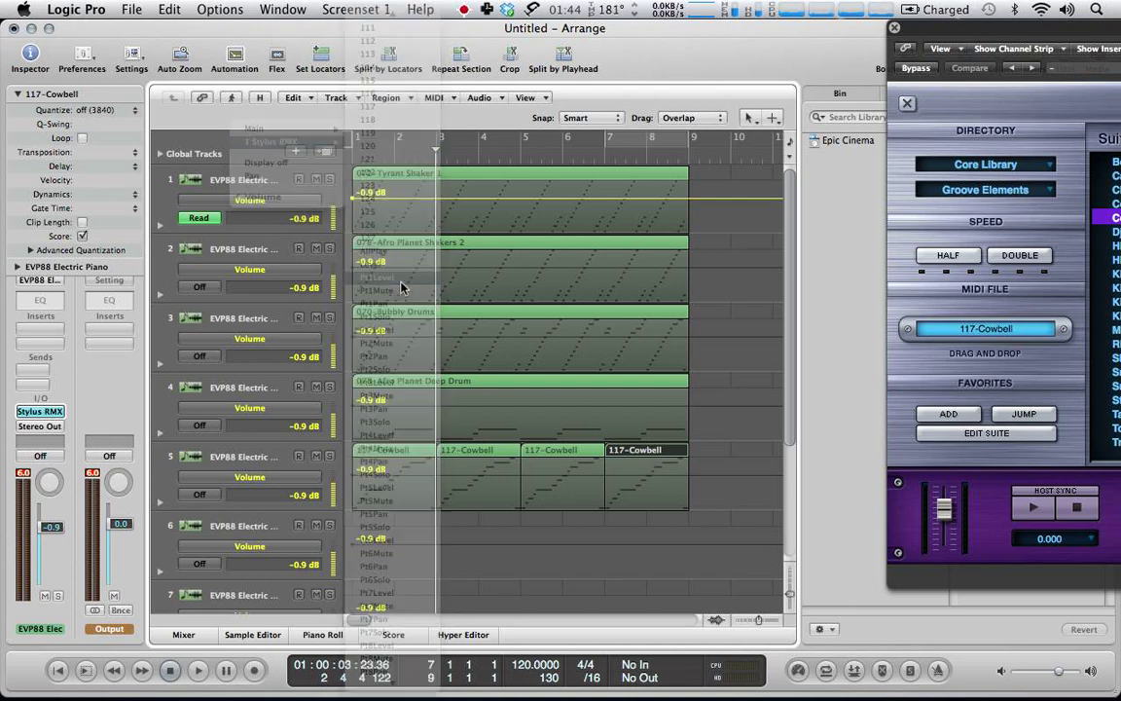
Step: Raise track 1's Pt1Level automation to 0.7721 with the Stylus RMX eight-part mixer shown, then play
left_click_drag(363, 222, 362, 215)
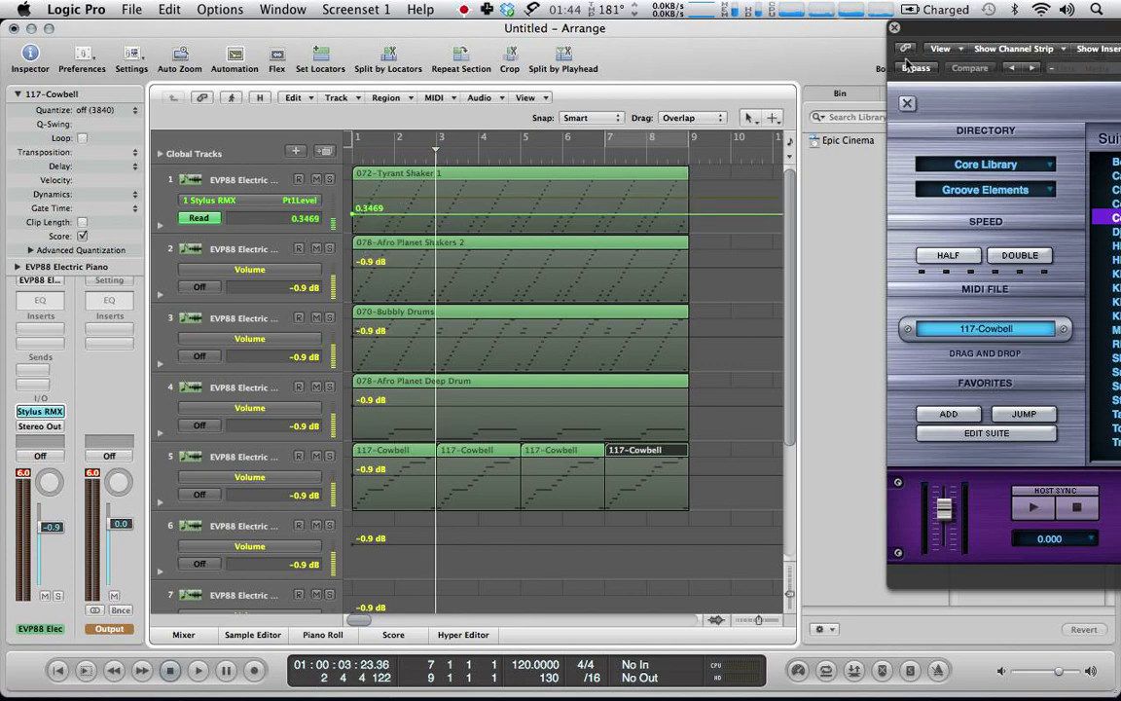
left_click_drag(910, 28, 316, 27)
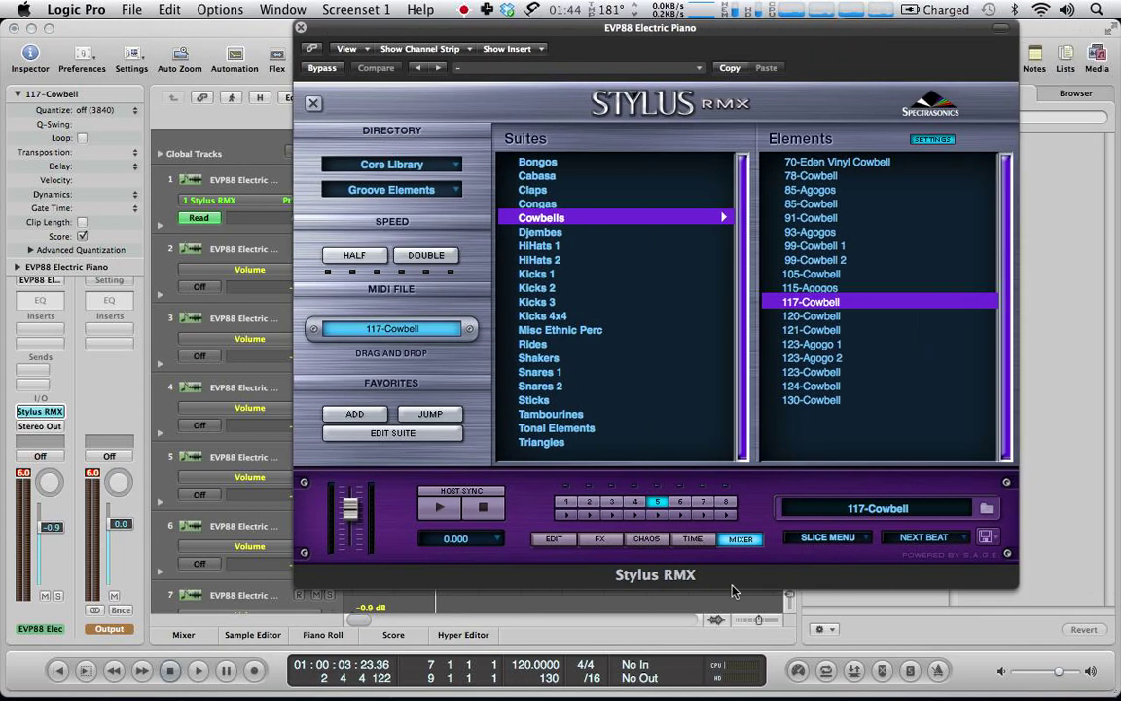
left_click(741, 538)
left_click_drag(523, 31, 607, 125)
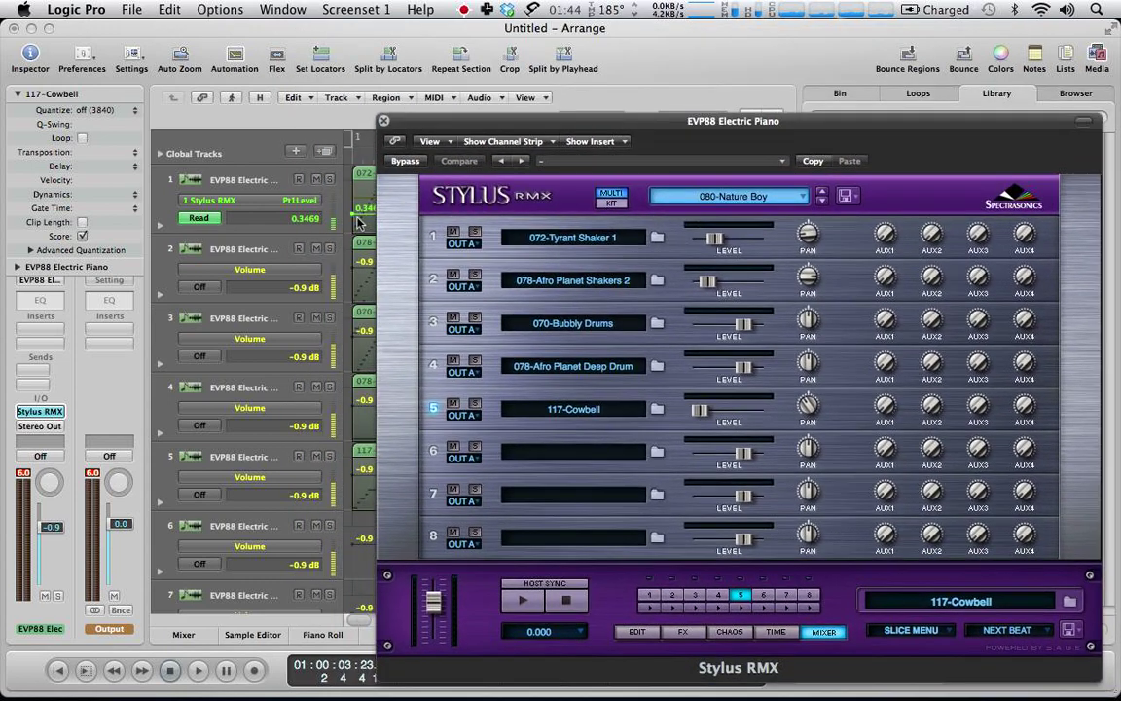
left_click_drag(356, 222, 355, 202)
key("space")
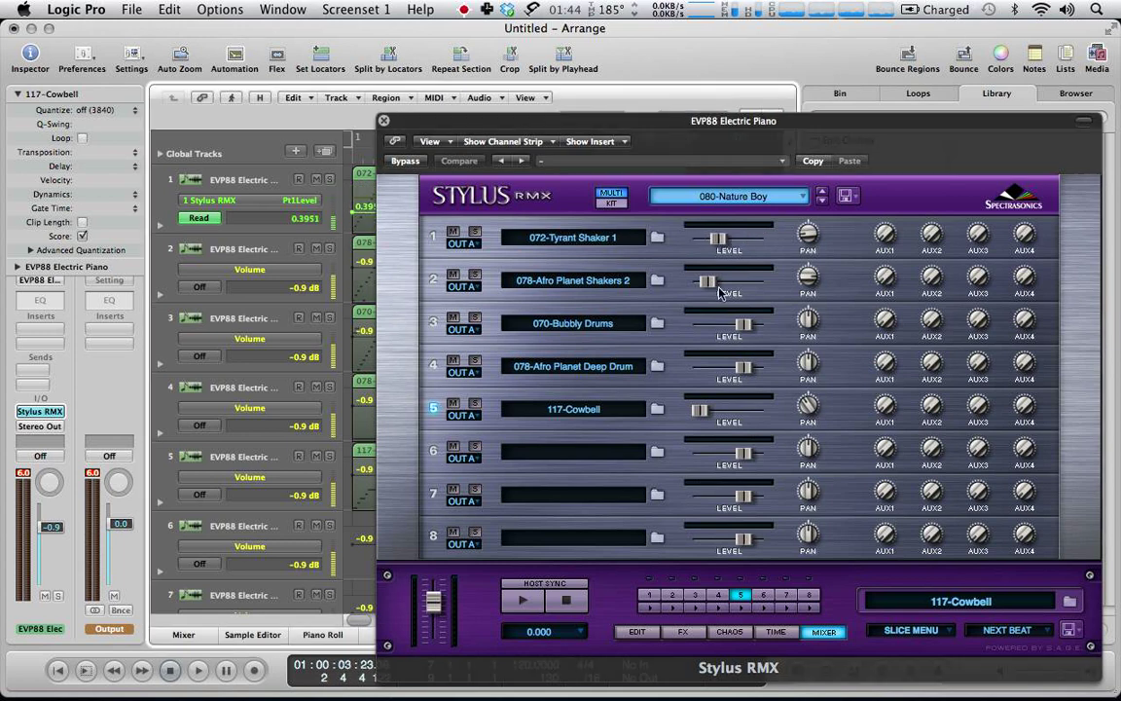
Step: Adjust part 1's Level slider in the Stylus mixer so track 1's Pt1Level reads 0.5854
left_click(245, 175)
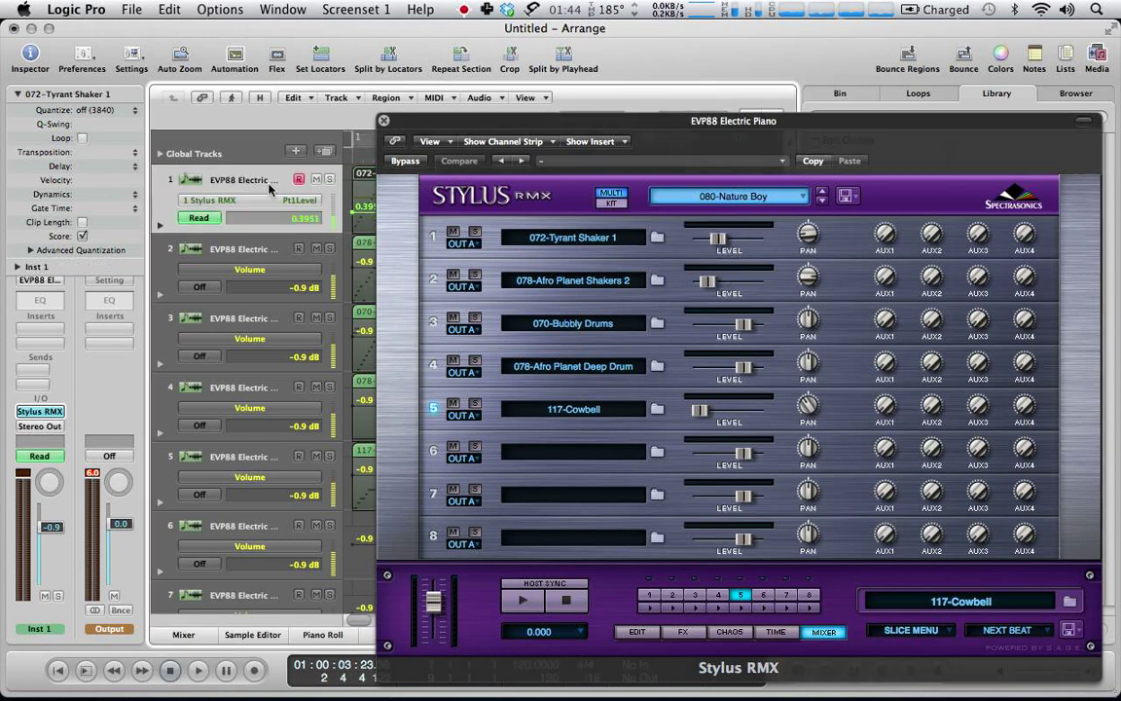
left_click_drag(680, 235, 651, 227)
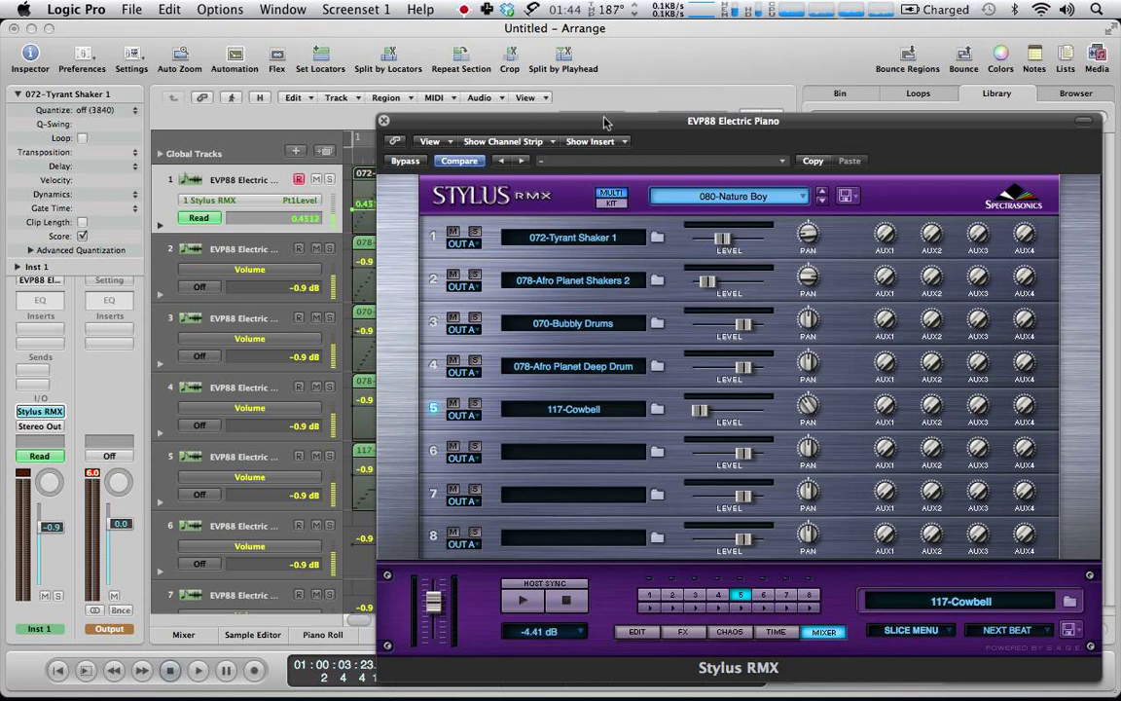
left_click_drag(603, 125, 699, 32)
mouse_move(818, 146)
left_mouse_down()
mouse_move(850, 148)
mouse_move(826, 146)
left_mouse_up()
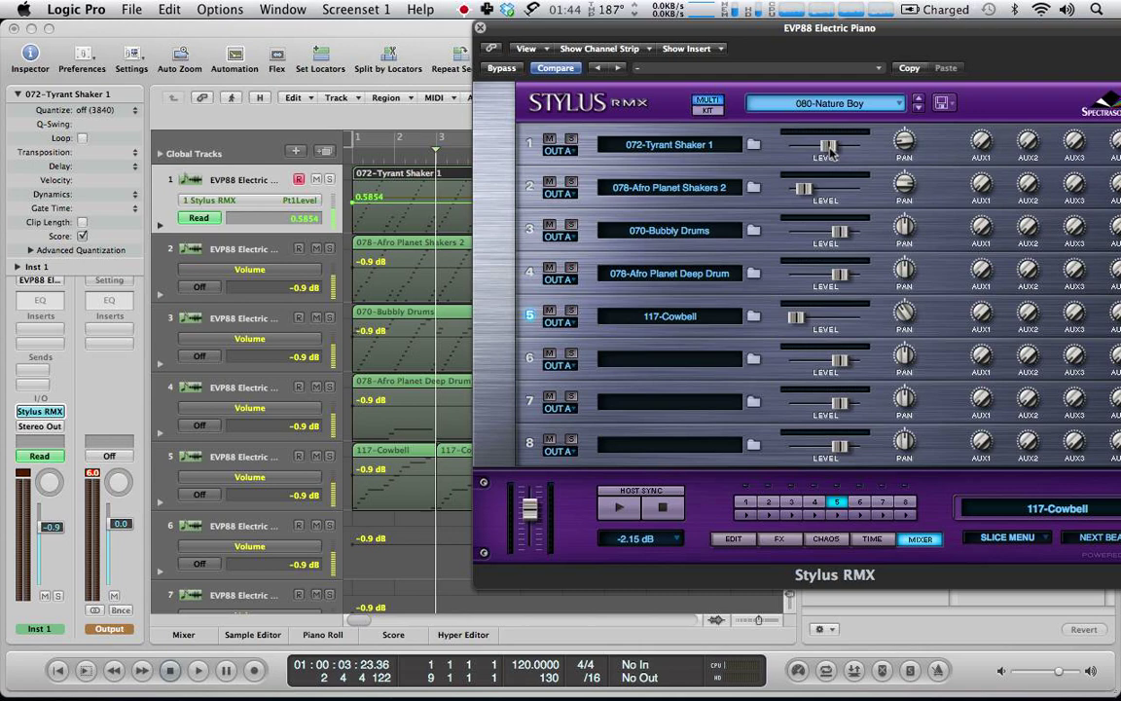
Step: Set track 2's automation lane to Stylus RMX Pt2Level at 0.2530
left_click(250, 255)
left_click(249, 268)
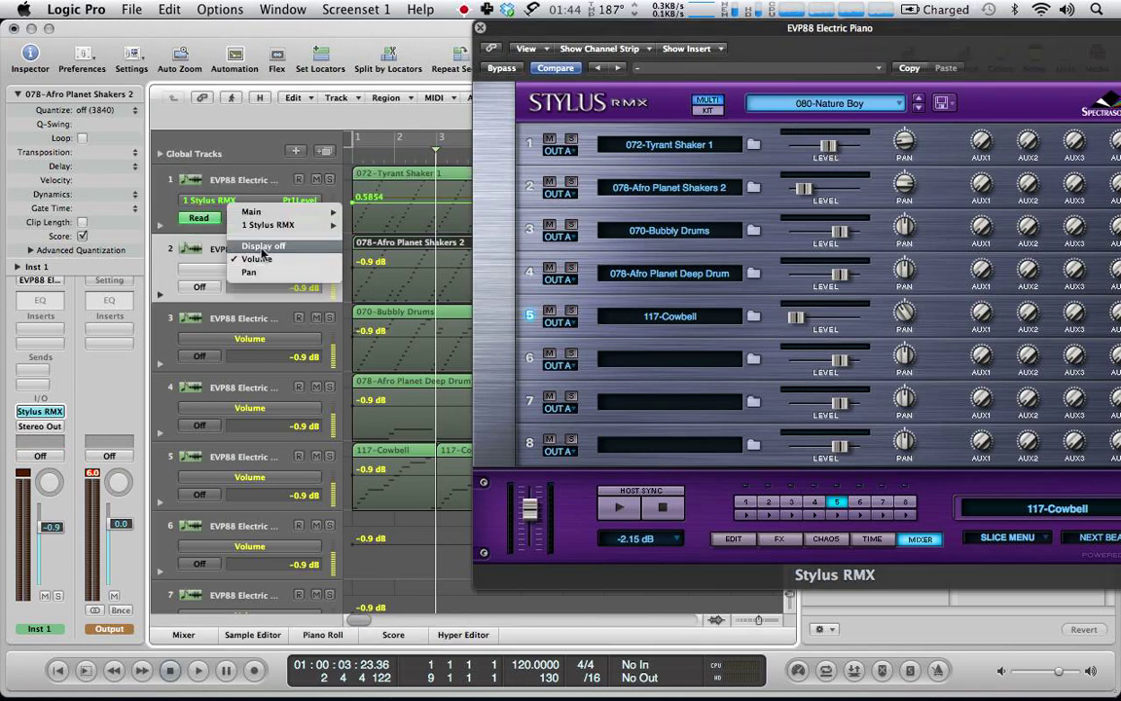
mouse_move(271, 230)
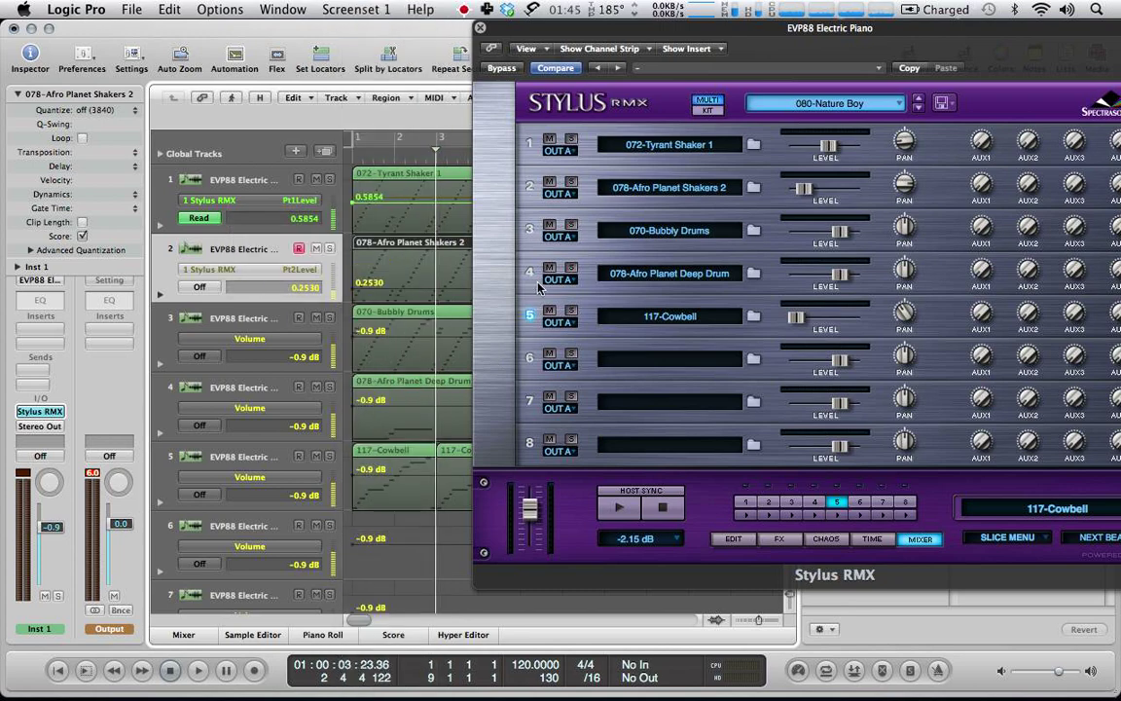
Step: Set track 3's lane to Stylus RMX Pt3Level, lower it to about 0.50, and play
left_click(249, 317)
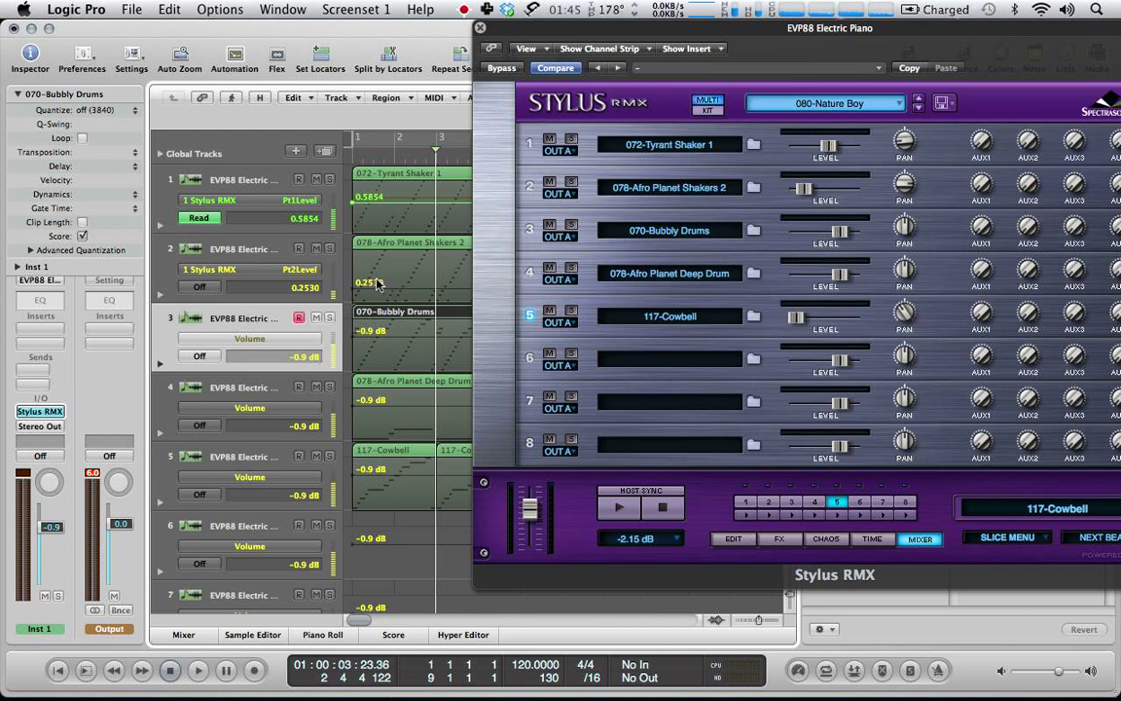
left_click(283, 335)
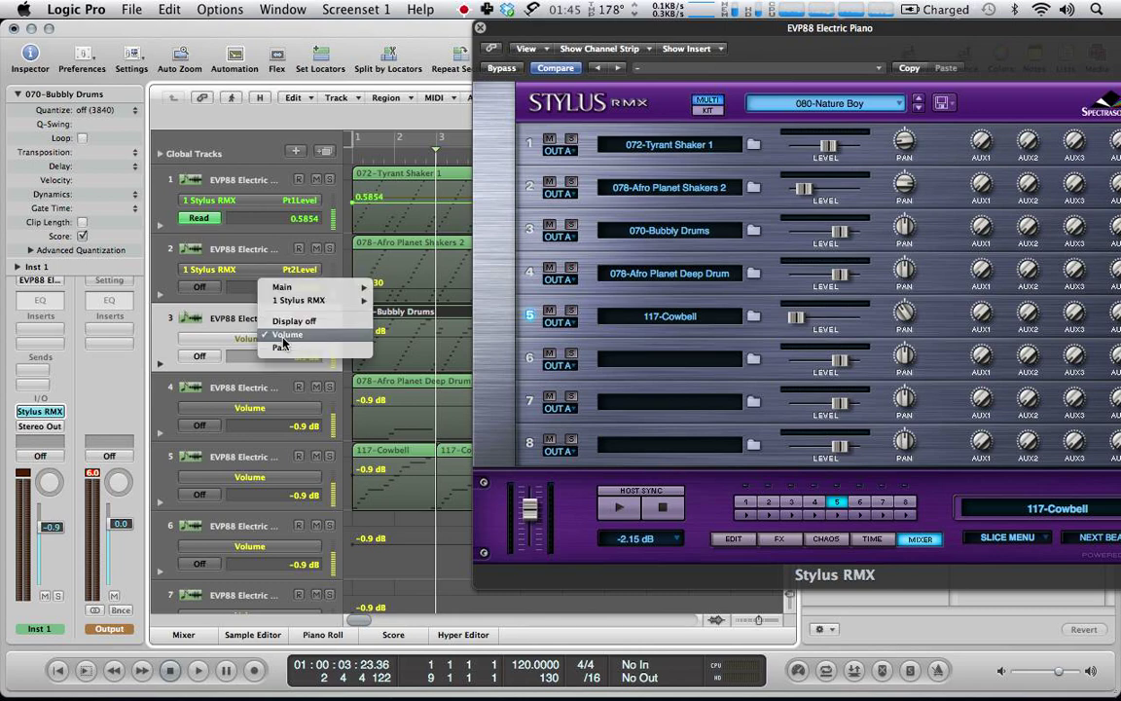
mouse_move(312, 299)
scroll(433, 672, "down", 20)
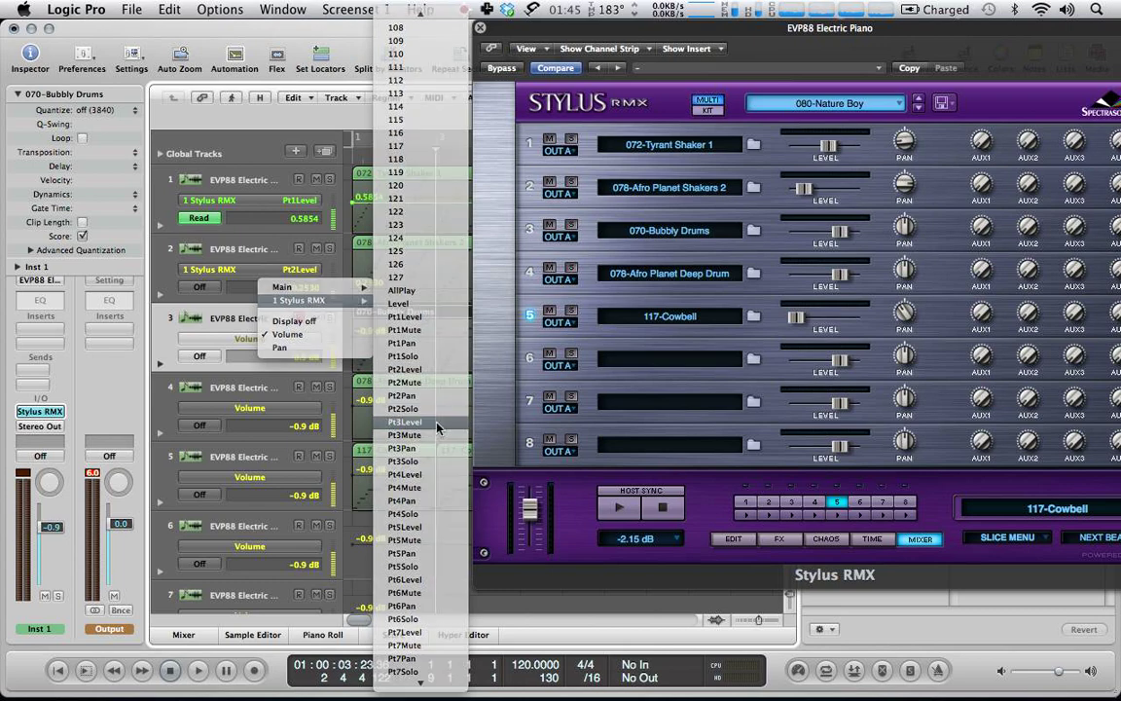
left_click(437, 425)
left_click_drag(363, 336, 362, 351)
key("space")
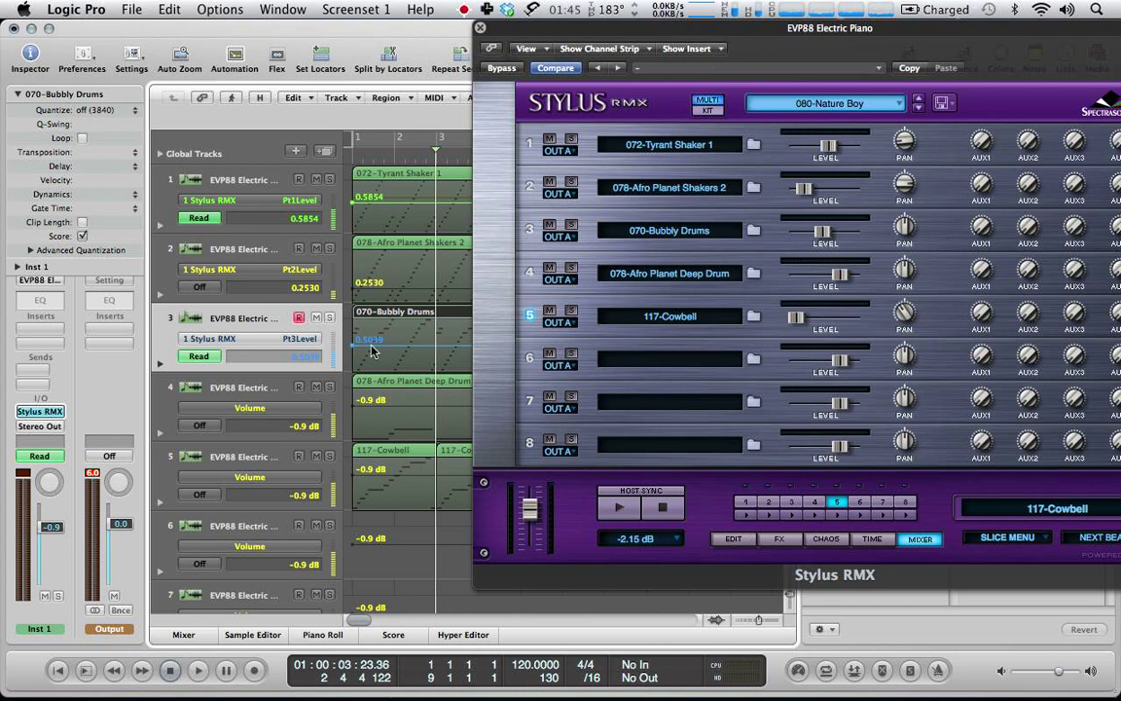